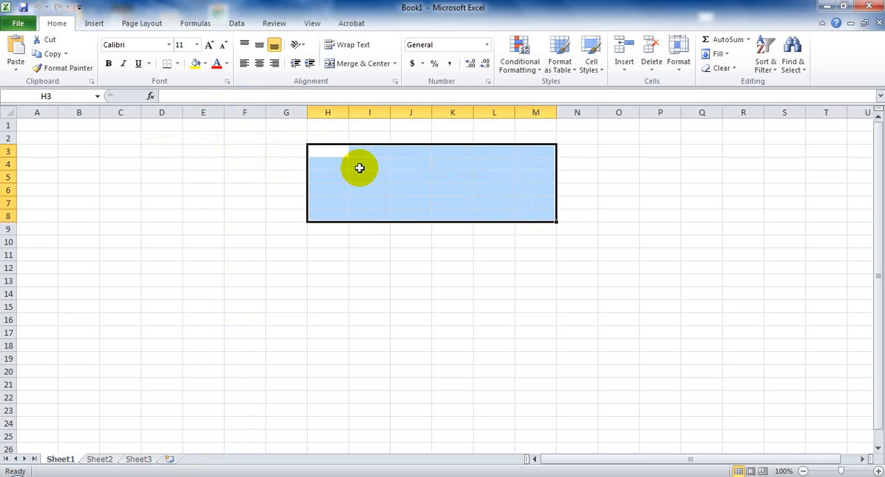
- Enter the title "Salary Sheet" in cell H3 and set its font size to 48
{"action": "type", "text": "S"}
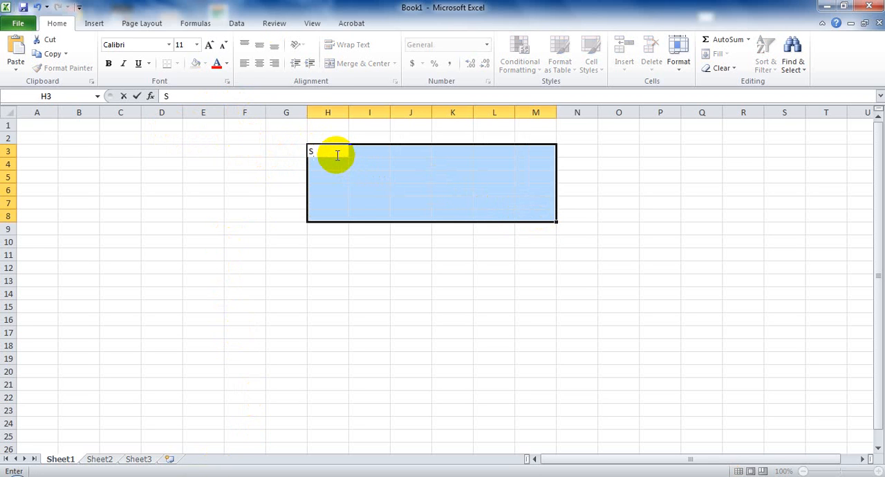
{"action": "type", "text": "alary Sheet"}
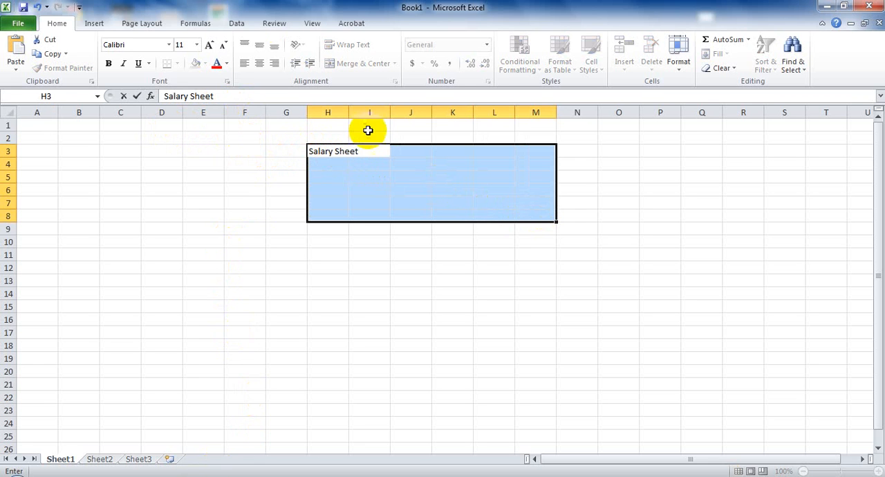
{"action": "left_click_drag", "start_coordinate": [360, 152], "coordinate": [309, 152]}
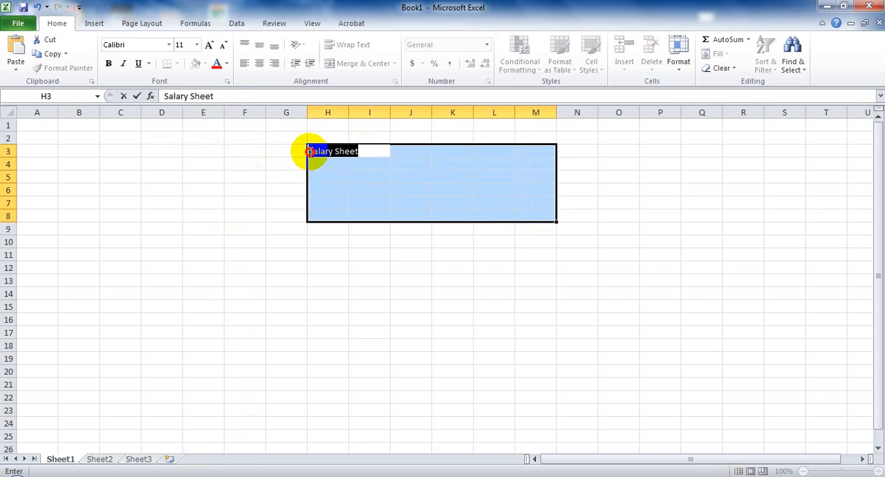
{"action": "left_click", "coordinate": [210, 46]}
{"action": "left_click", "coordinate": [197, 44]}
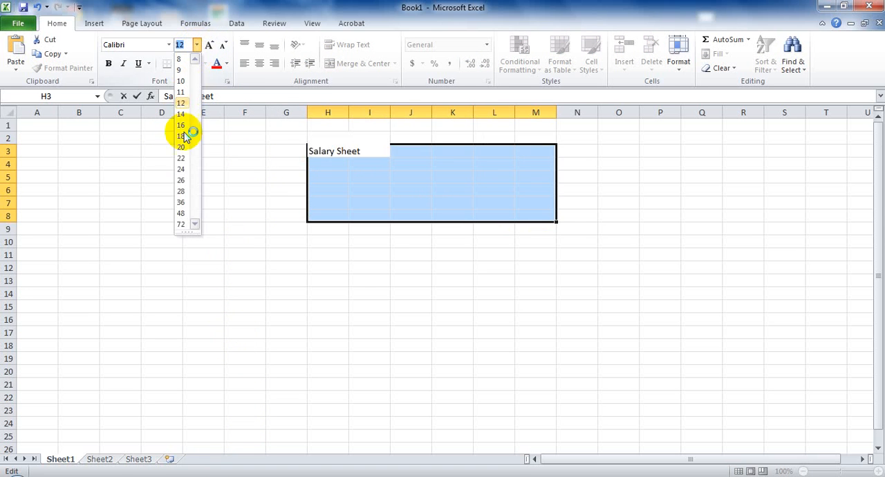
{"action": "left_click", "coordinate": [184, 213]}
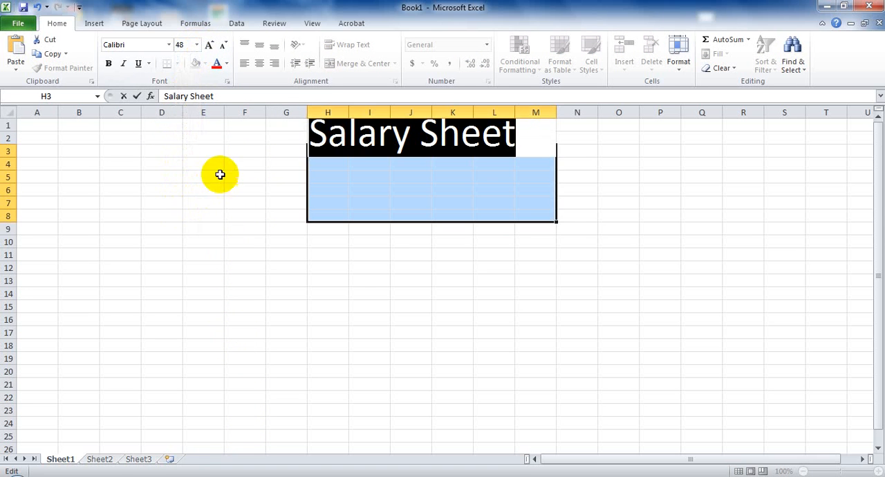
{"action": "left_click_drag", "start_coordinate": [286, 240], "coordinate": [285, 243]}
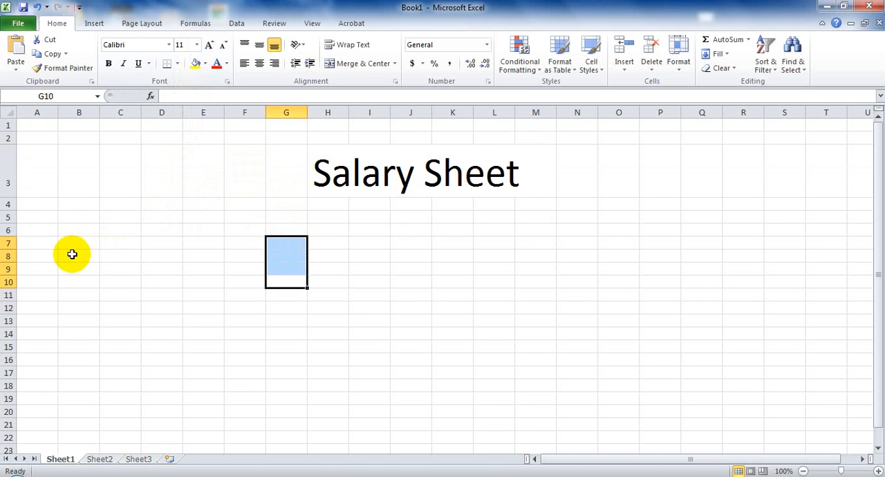
- Enter the column headers "Serial no." in C7 and "Name of Employee" in D7
{"action": "left_click", "coordinate": [117, 242]}
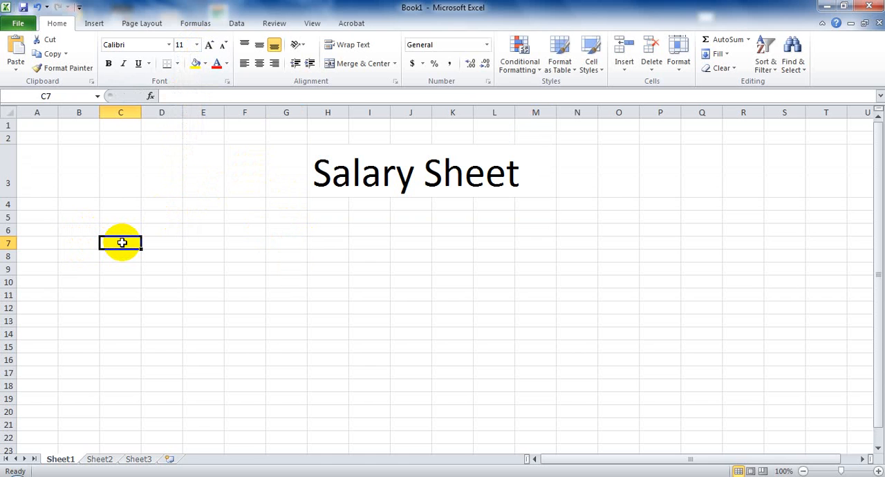
{"action": "type", "text": "Seria"}
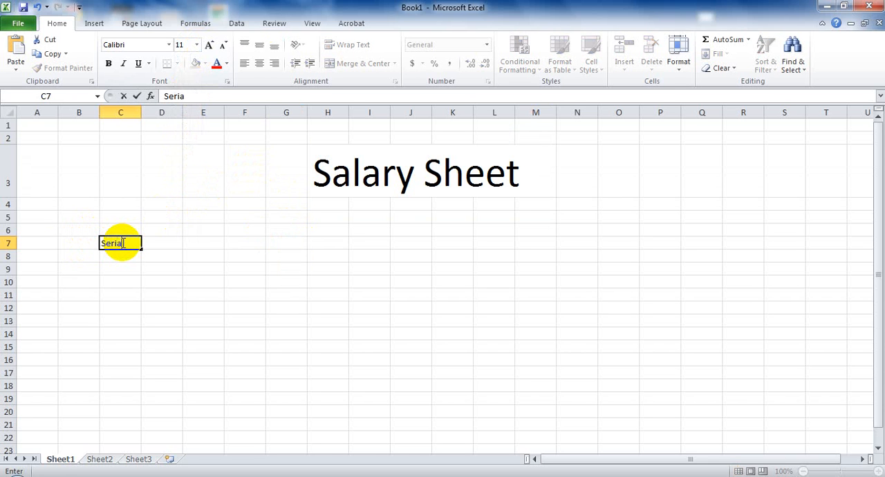
{"action": "type", "text": "l no."}
{"action": "key", "text": "Tab"}
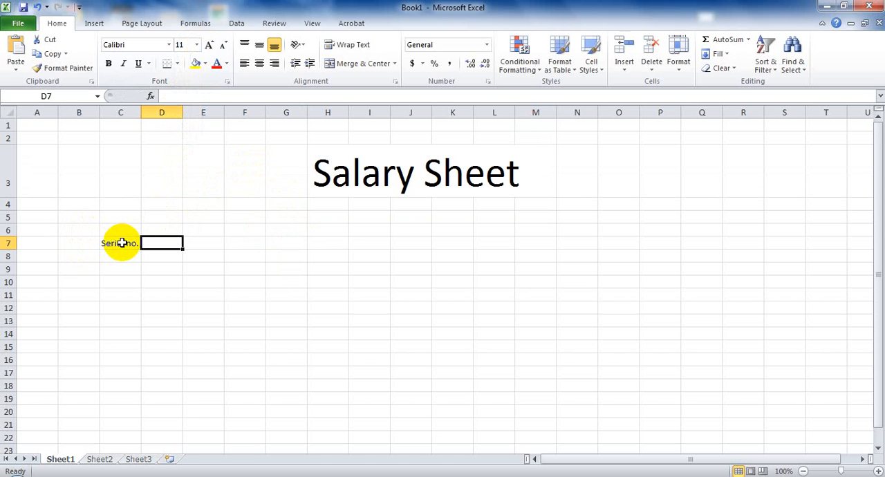
{"action": "type", "text": "Name o"}
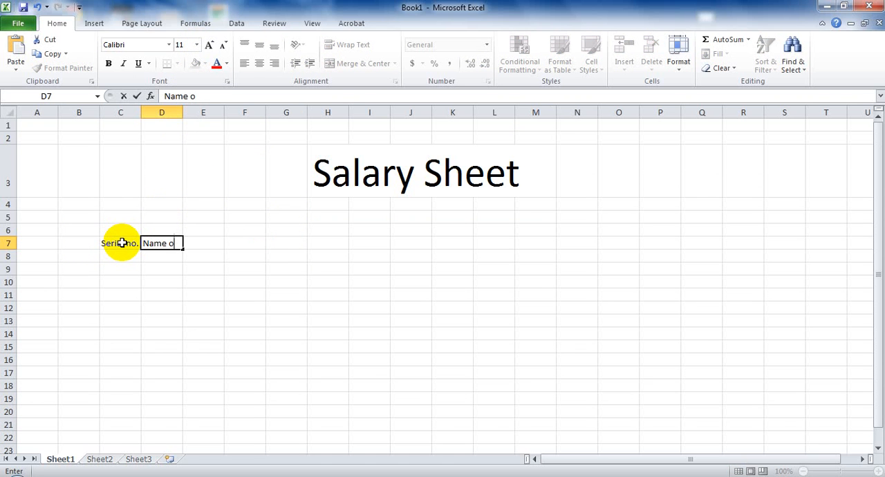
{"action": "type", "text": "f Employee"}
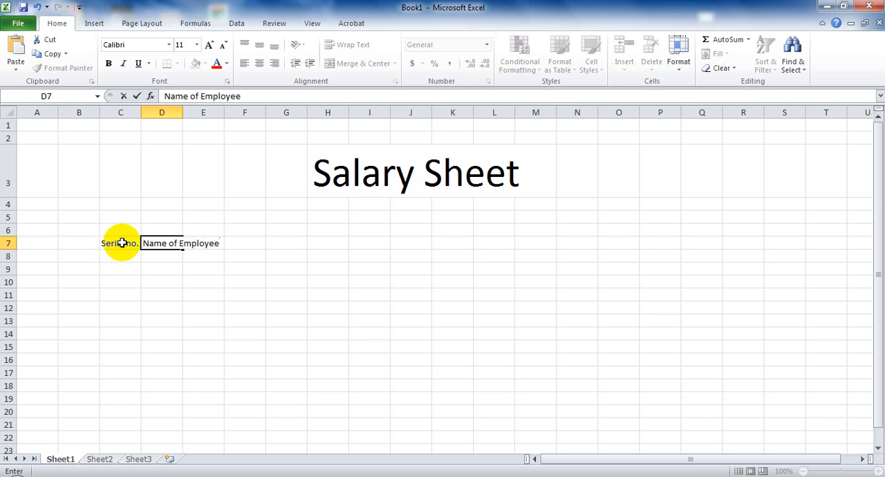
{"action": "key", "text": "Tab"}
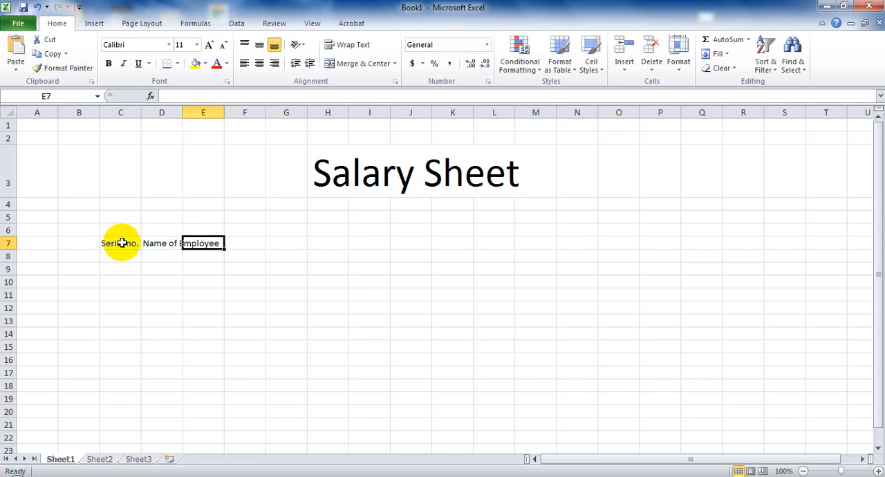
- Add the column headers "Designation" in E7 and "Department" in F7
{"action": "type", "text": "Desi"}
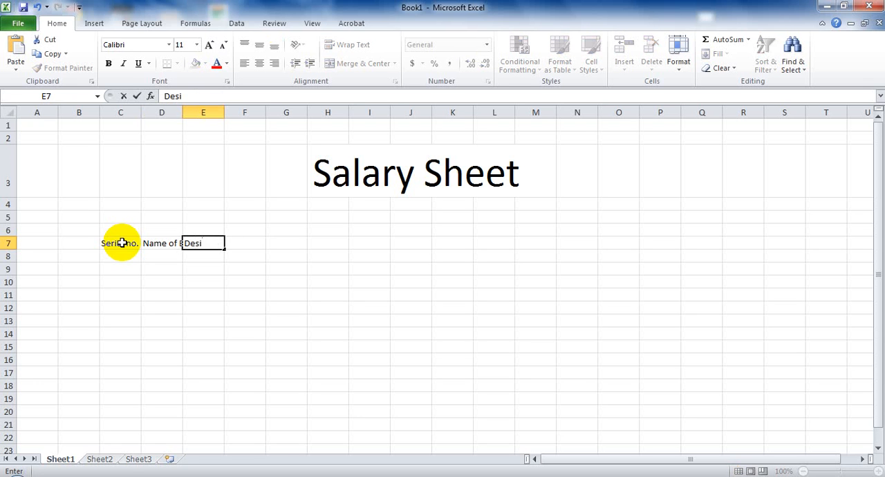
{"action": "type", "text": "gnation"}
{"action": "key", "text": "Tab"}
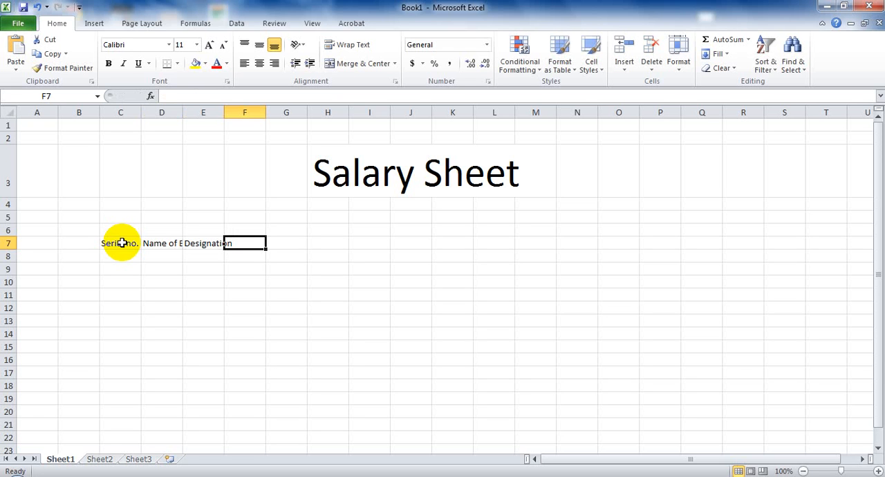
{"action": "type", "text": "De"}
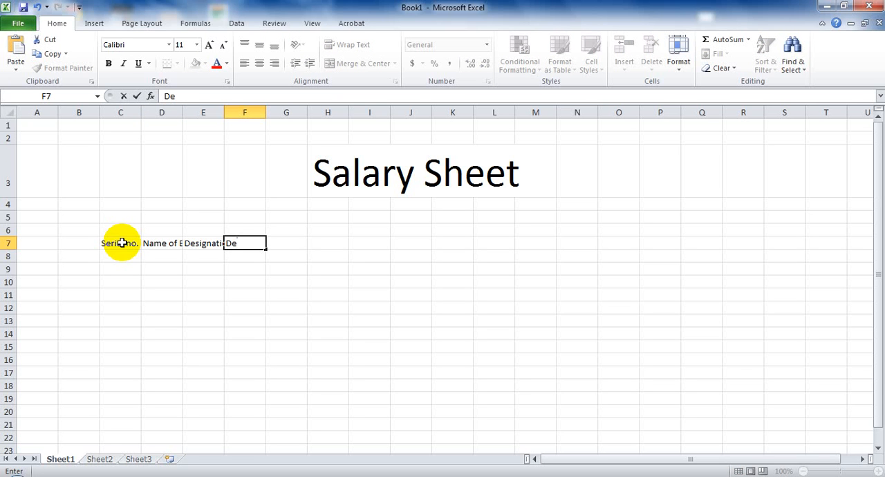
{"action": "type", "text": "partment"}
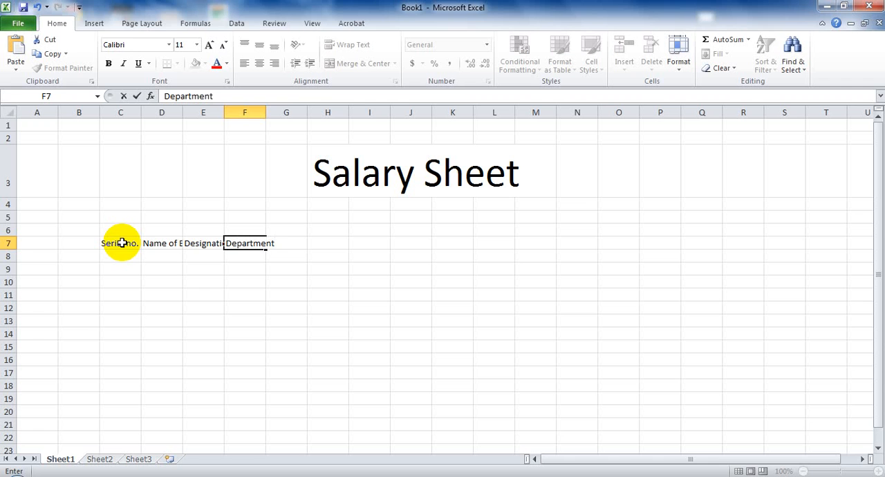
{"action": "key", "text": "Tab"}
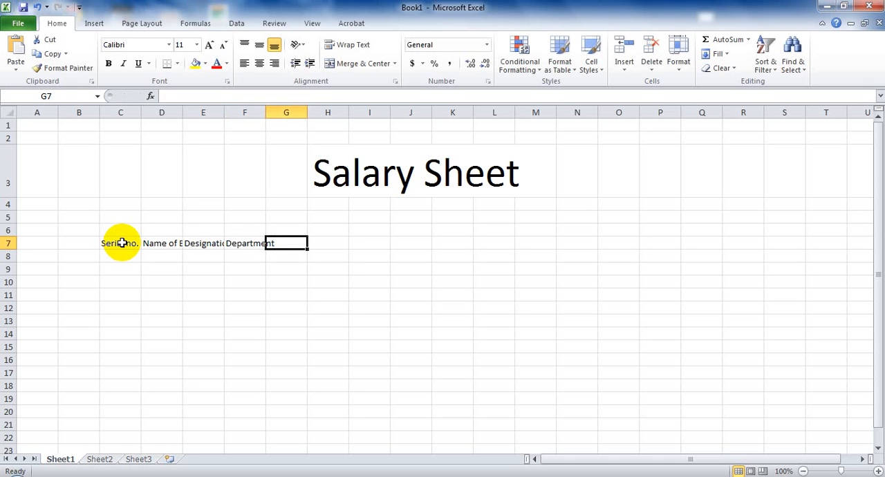
- Add the column headers "Basic" in G7 and "Attendence" in H7
{"action": "type", "text": "Basic"}
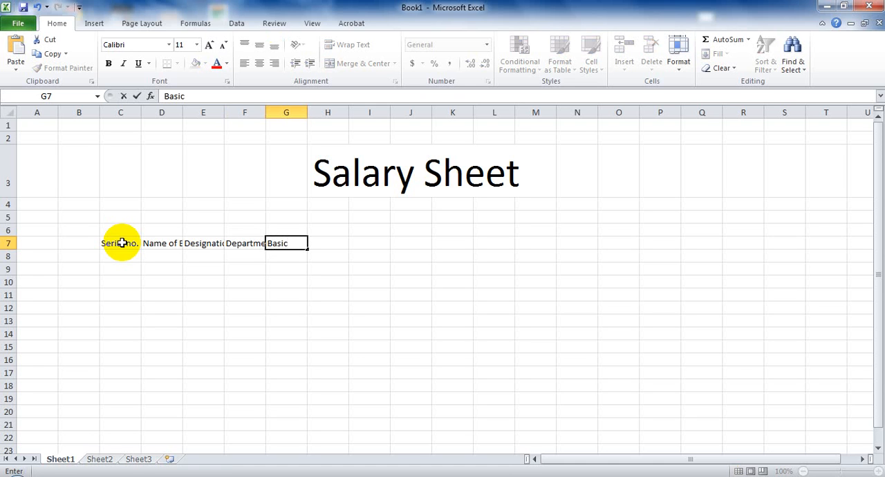
{"action": "key", "text": "Tab"}
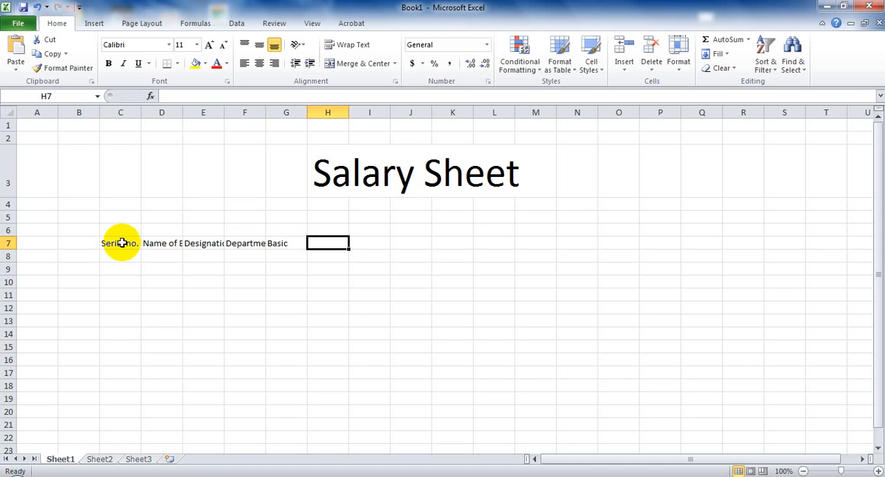
{"action": "type", "text": "A"}
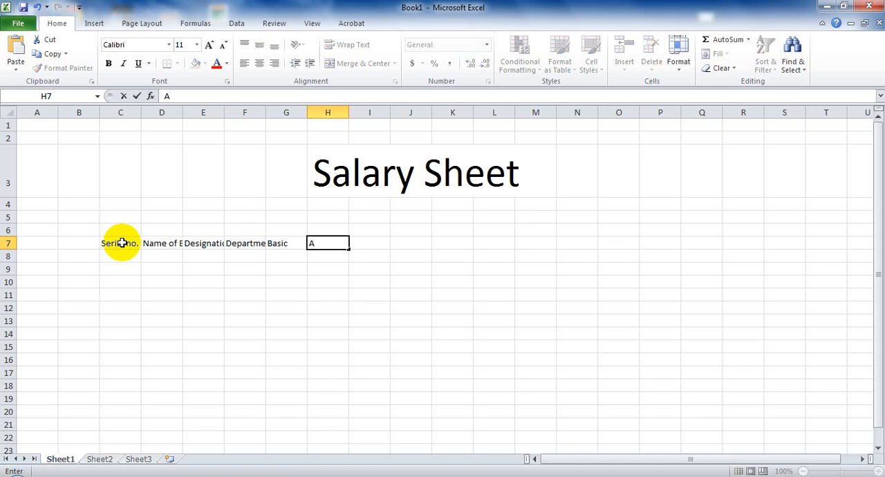
{"action": "type", "text": "ttendence"}
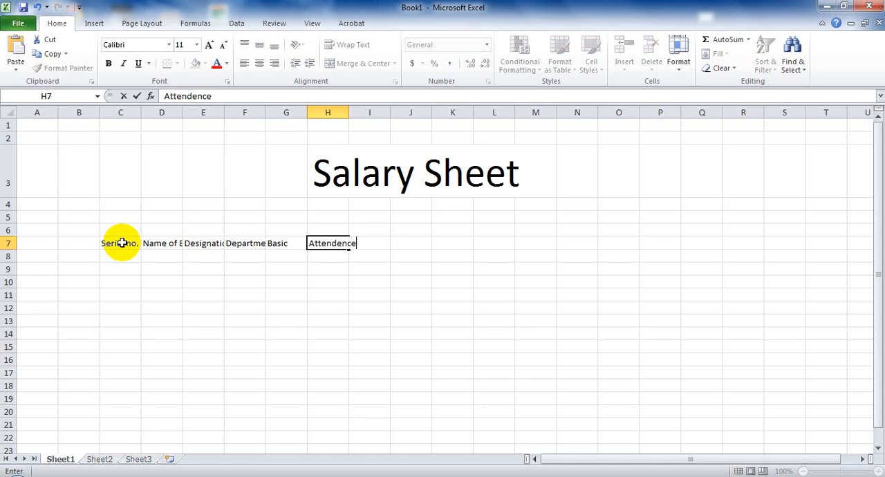
{"action": "key", "text": "Tab"}
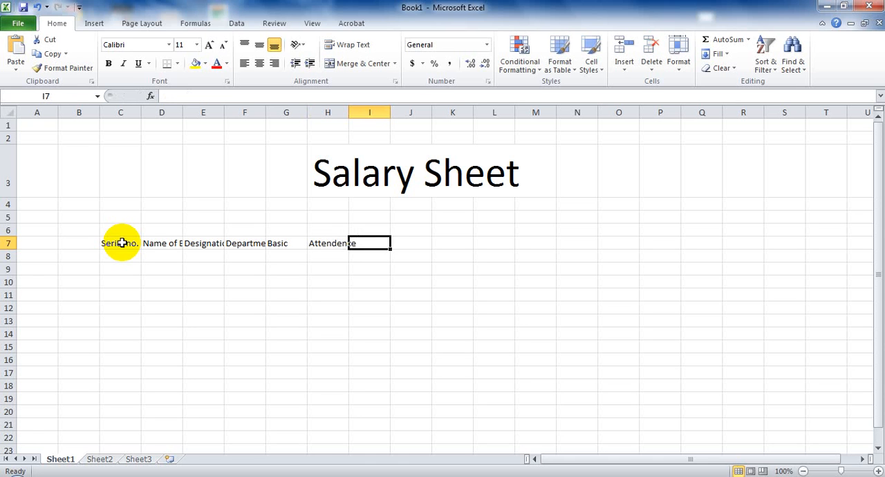
- Add the column headers "Salary" in I7 and "Houserent" in J7
{"action": "type", "text": "Sala"}
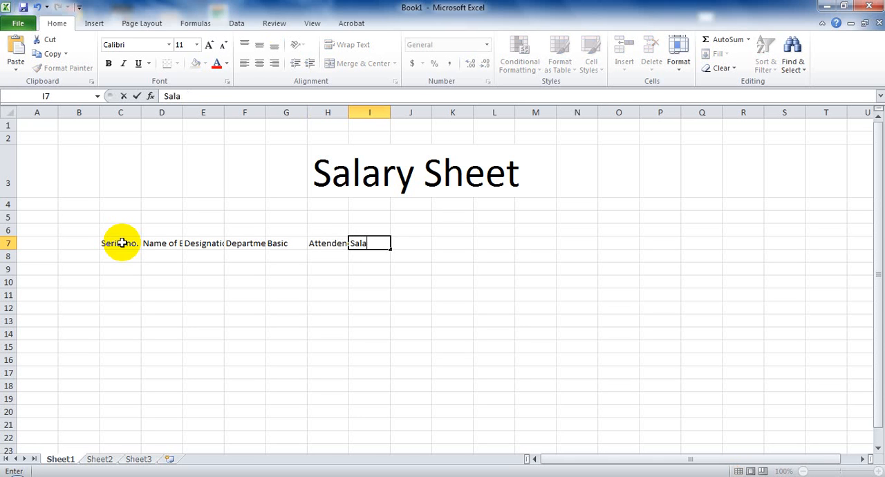
{"action": "type", "text": "ry"}
{"action": "key", "text": "Tab"}
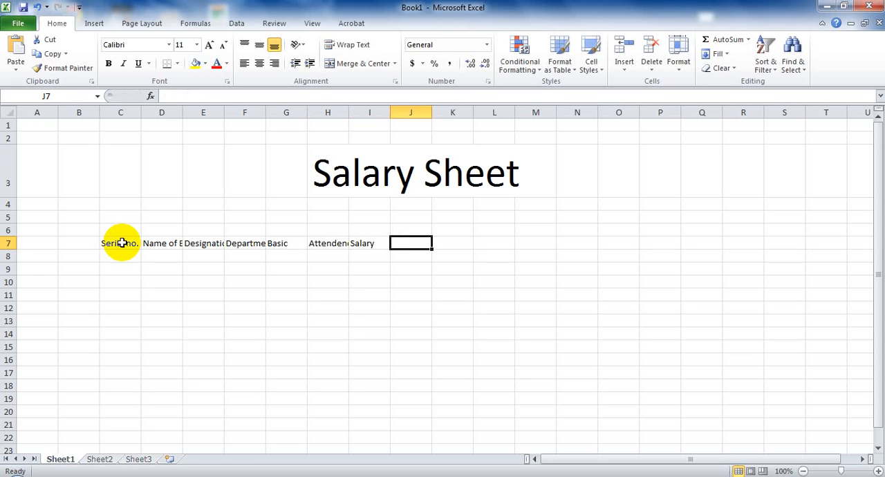
{"action": "type", "text": "Hous"}
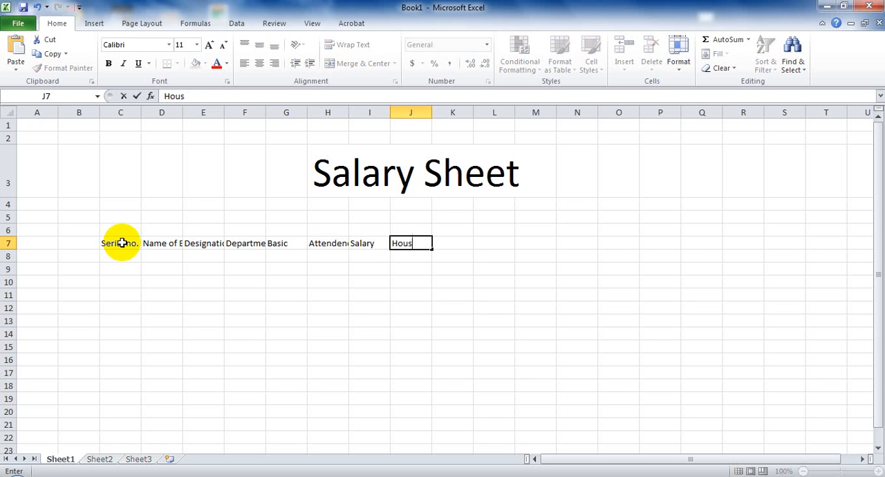
{"action": "type", "text": "erent"}
{"action": "key", "text": "Tab"}
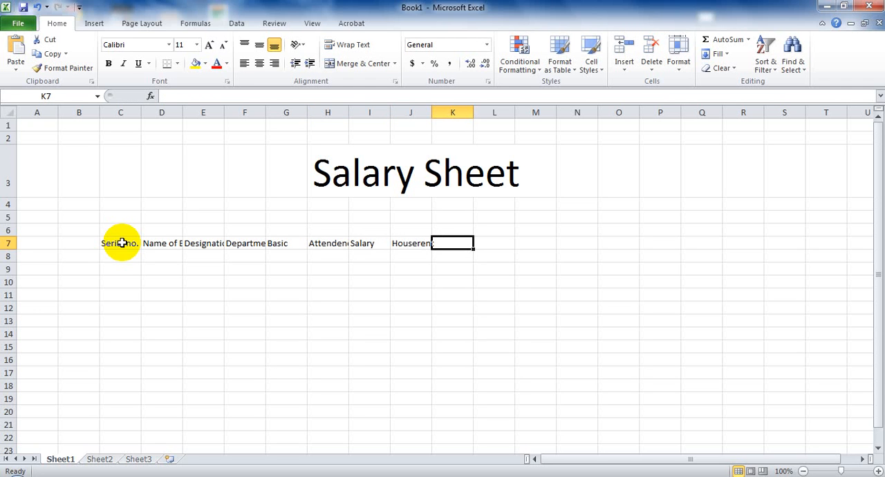
- Add the column headers "Medical" in K7 and "Convence" in L7
{"action": "type", "text": "Medu"}
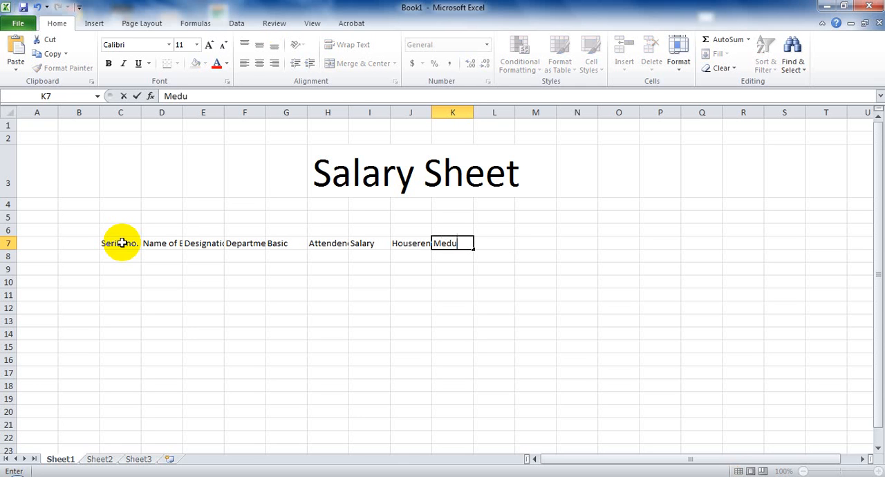
{"action": "key", "text": "BackSpace"}
{"action": "type", "text": "ical"}
{"action": "key", "text": "Tab"}
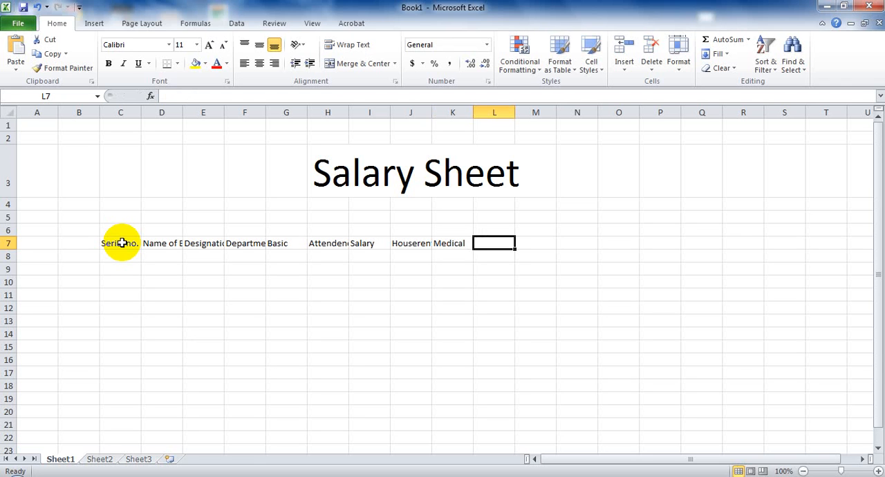
{"action": "type", "text": "Con"}
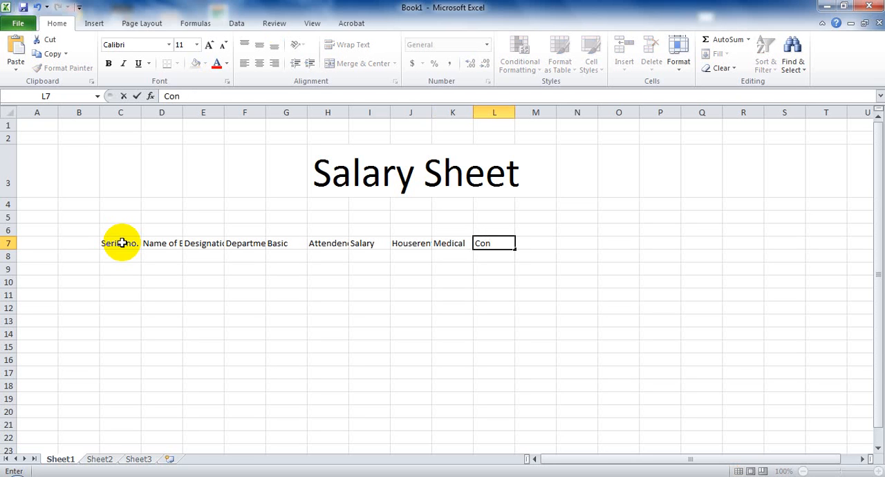
{"action": "type", "text": "vence"}
{"action": "key", "text": "Tab"}
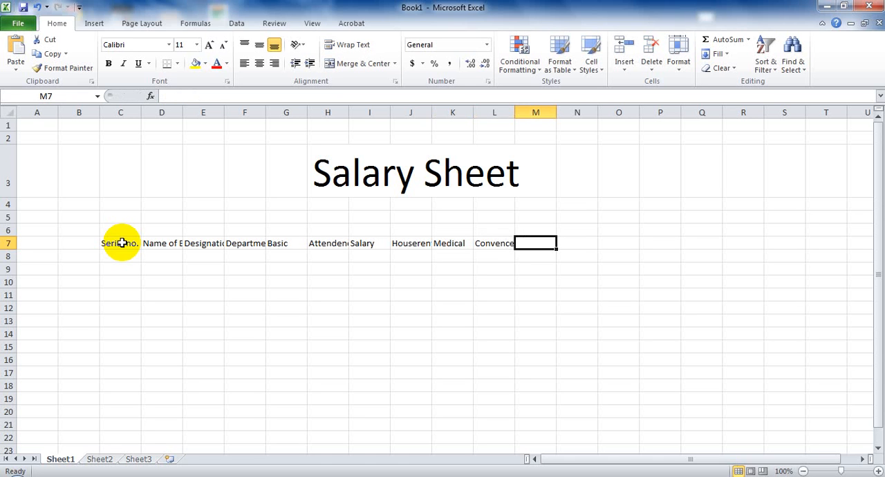
- Add the column headers "Others" in M7 and "Income Tax" in N7
{"action": "type", "text": "Othes"}
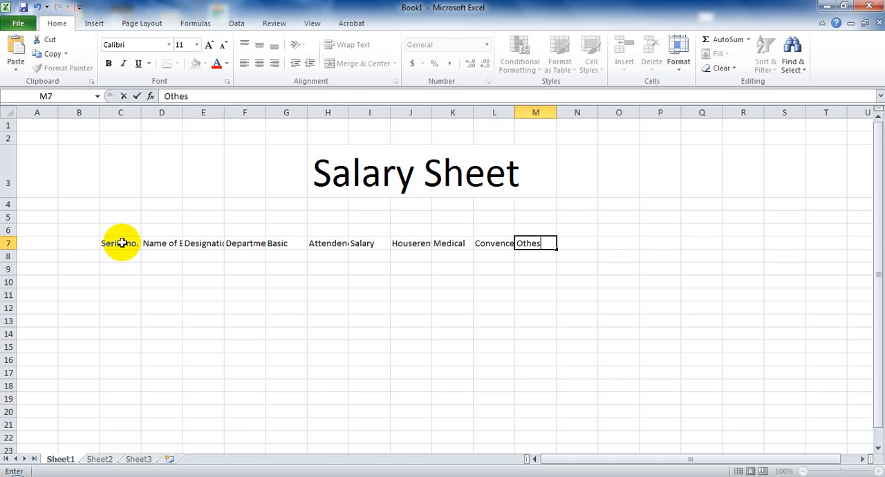
{"action": "key", "text": "BackSpace"}
{"action": "type", "text": "rs"}
{"action": "key", "text": "Tab"}
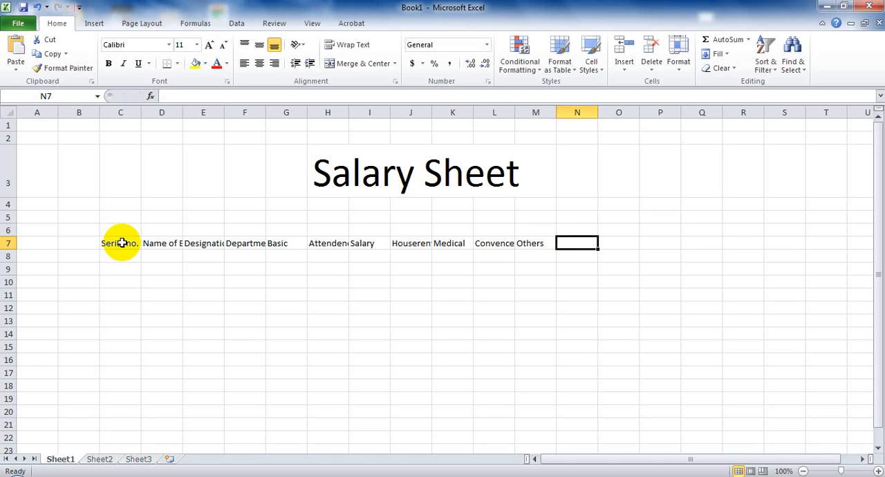
{"action": "type", "text": "Incon"}
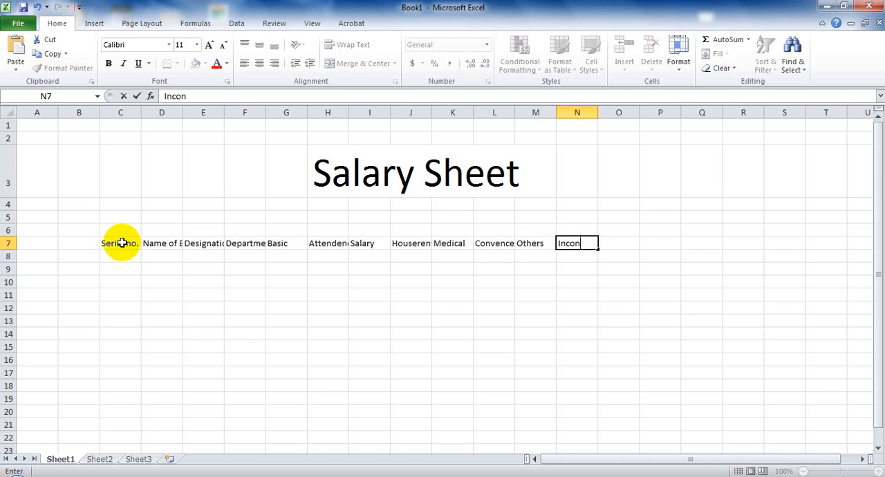
{"action": "key", "text": "BackSpace"}
{"action": "type", "text": "me Tax"}
{"action": "key", "text": "Tab"}
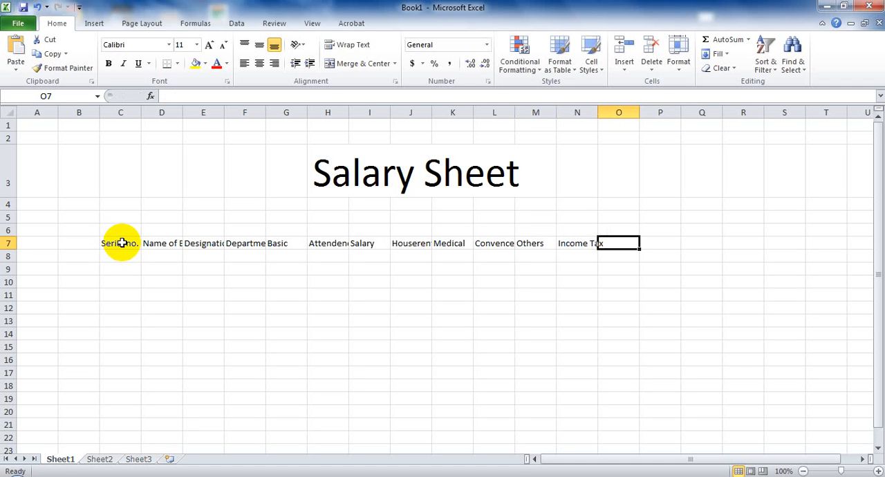
- Add the column headers "Gp Fund" in O7 and "Total Deduction" in P7
{"action": "type", "text": "Gp"}
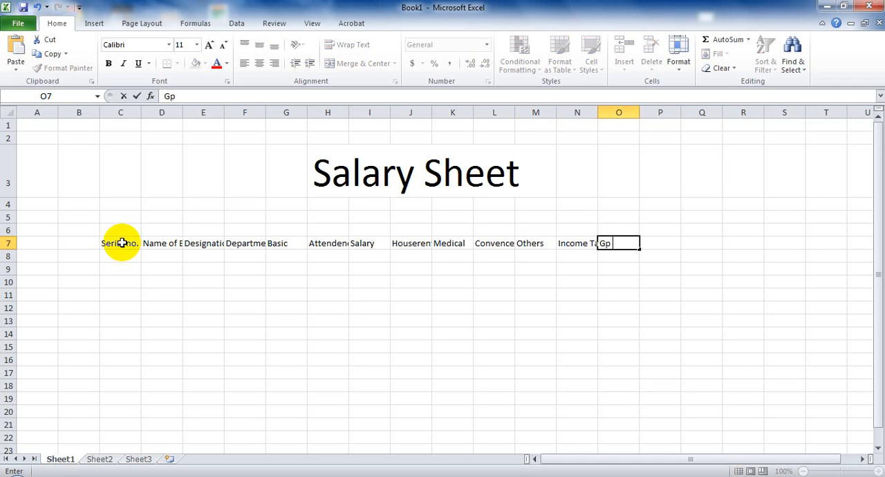
{"action": "type", "text": " Fund"}
{"action": "key", "text": "Tab"}
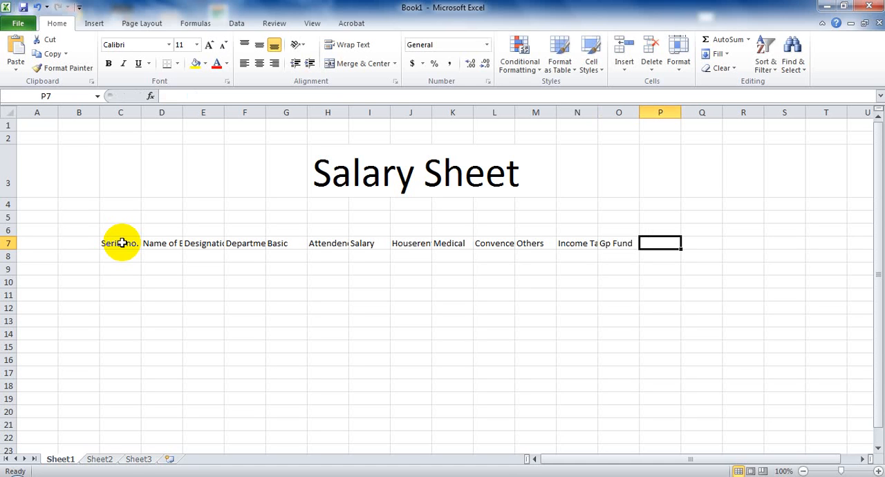
{"action": "type", "text": "Tota"}
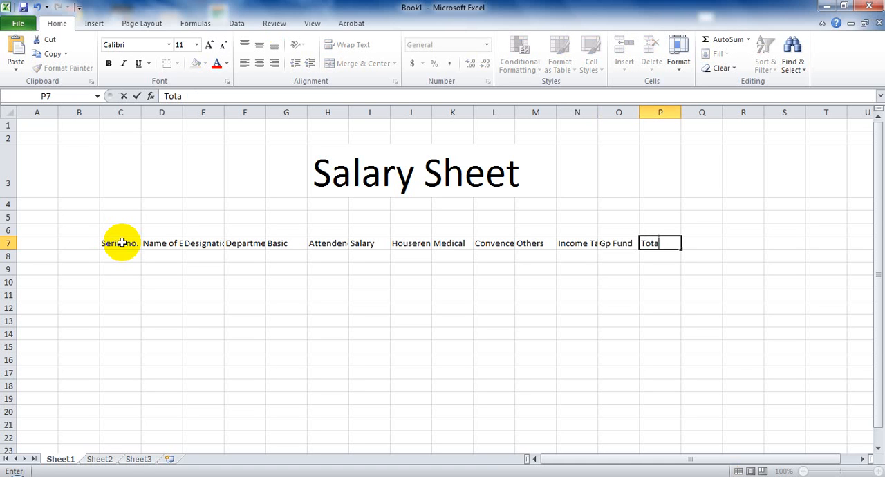
{"action": "type", "text": "l Deduction"}
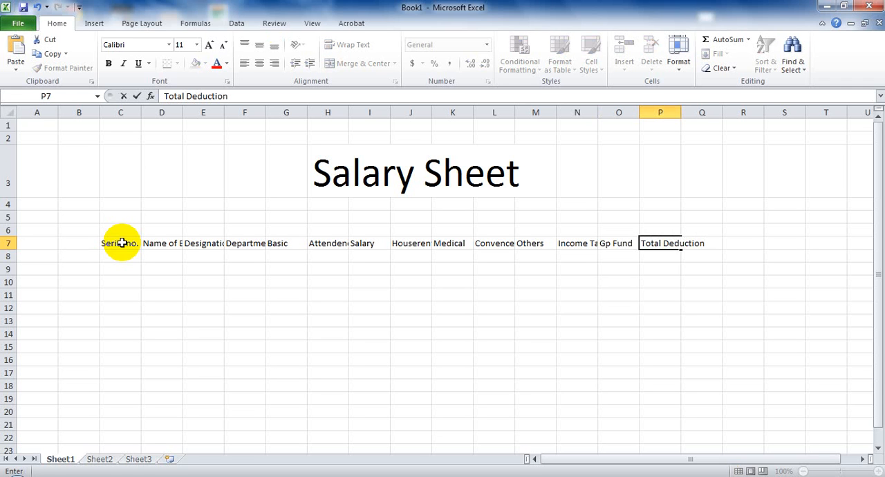
{"action": "key", "text": "Tab"}
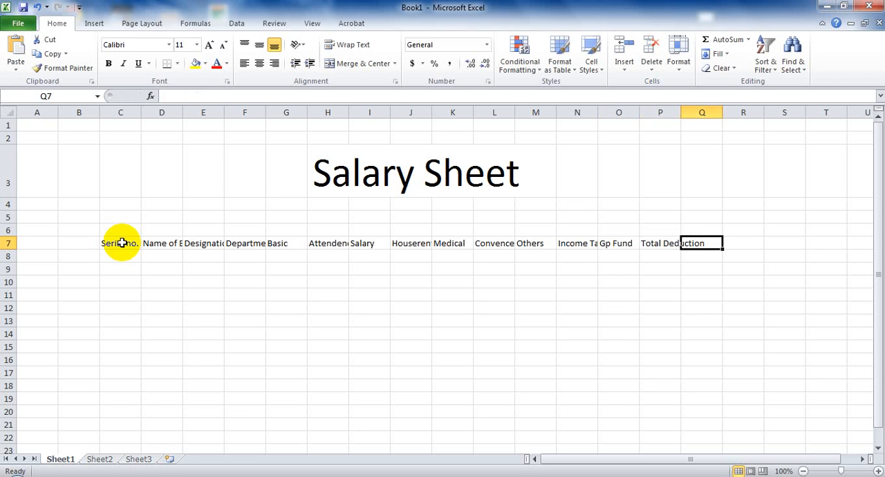
- Add the column header "Net Salary" in Q7
{"action": "type", "text": "Net S"}
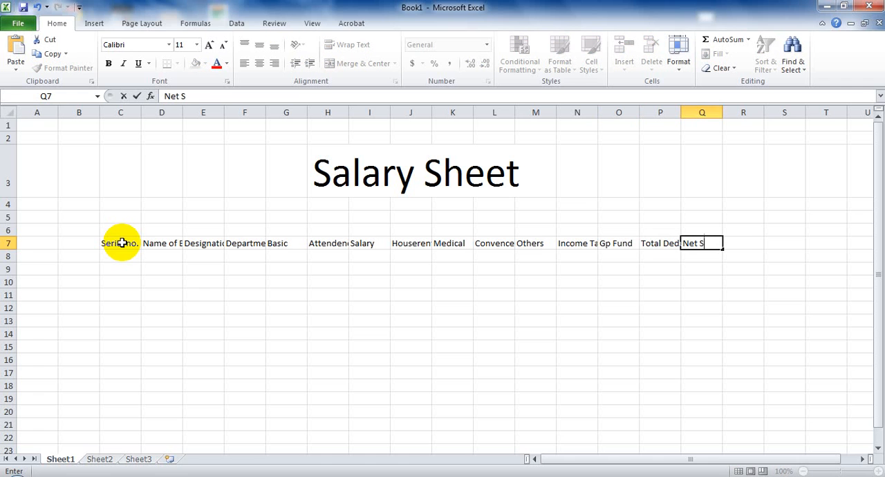
{"action": "type", "text": "alary"}
{"action": "key", "text": "Tab"}
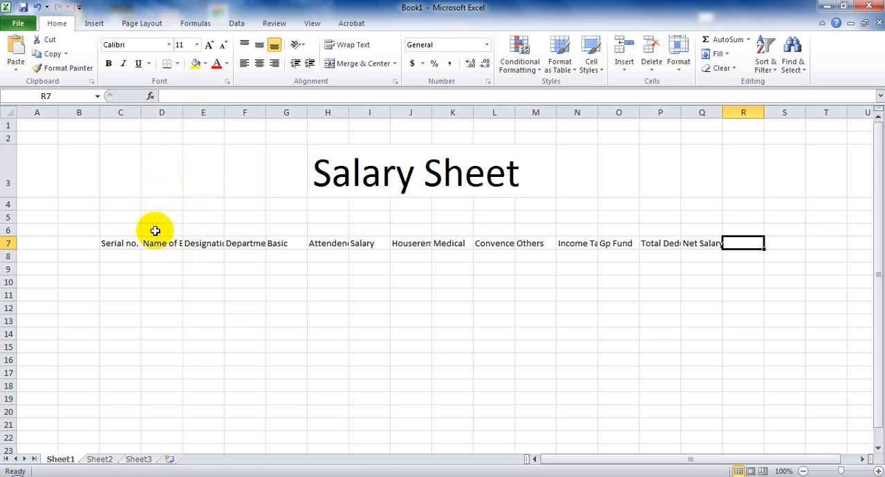
- Widen columns D, E, F, H, J, L, N, P and Q so that their row 7 headers fit
{"action": "double_click", "coordinate": [181, 111]}
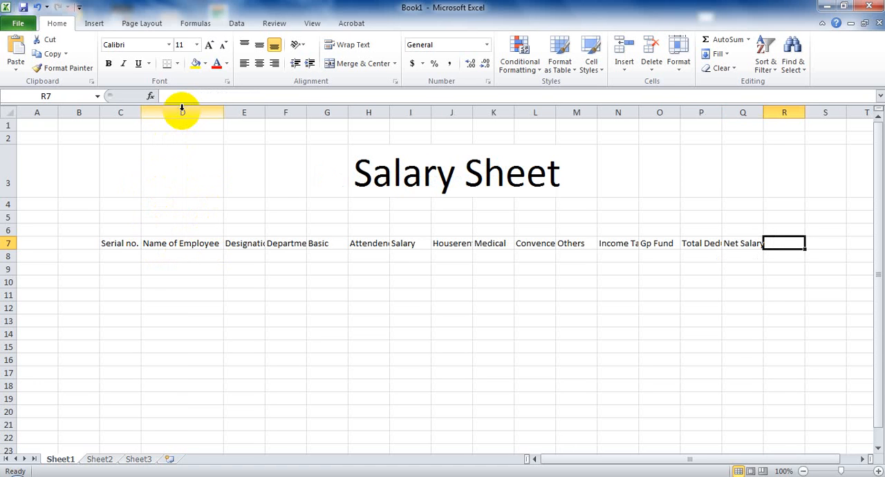
{"action": "double_click", "coordinate": [262, 112]}
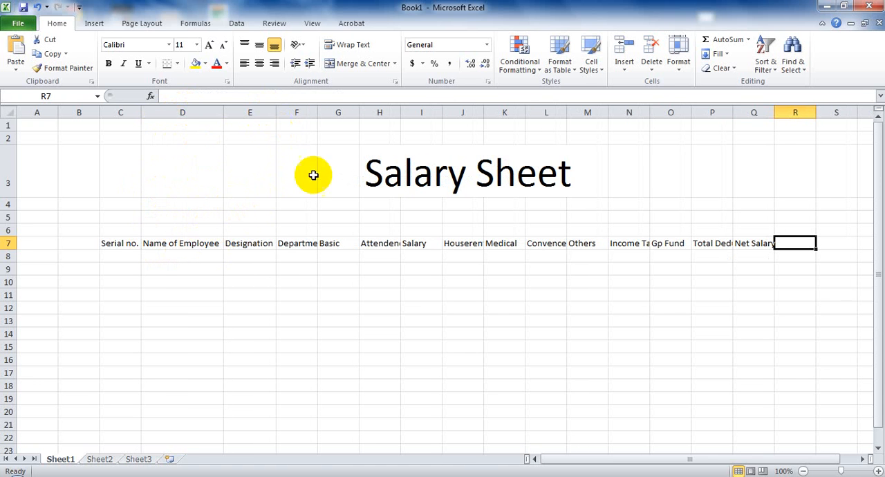
{"action": "double_click", "coordinate": [317, 112]}
{"action": "mouse_move", "coordinate": [412, 113]}
{"action": "left_mouse_down"}
{"action": "mouse_move", "coordinate": [443, 116]}
{"action": "mouse_move", "coordinate": [428, 114]}
{"action": "left_mouse_up"}
{"action": "left_click_drag", "start_coordinate": [512, 113], "coordinate": [523, 114]}
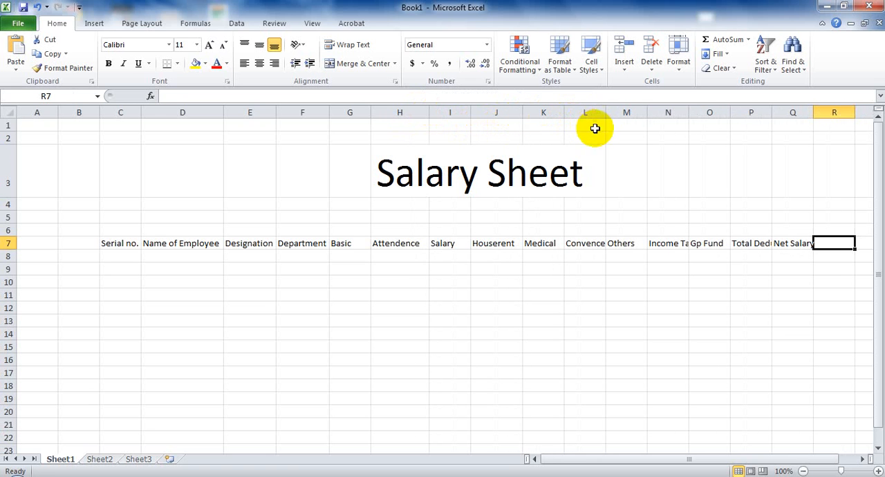
{"action": "left_click_drag", "start_coordinate": [605, 111], "coordinate": [609, 112]}
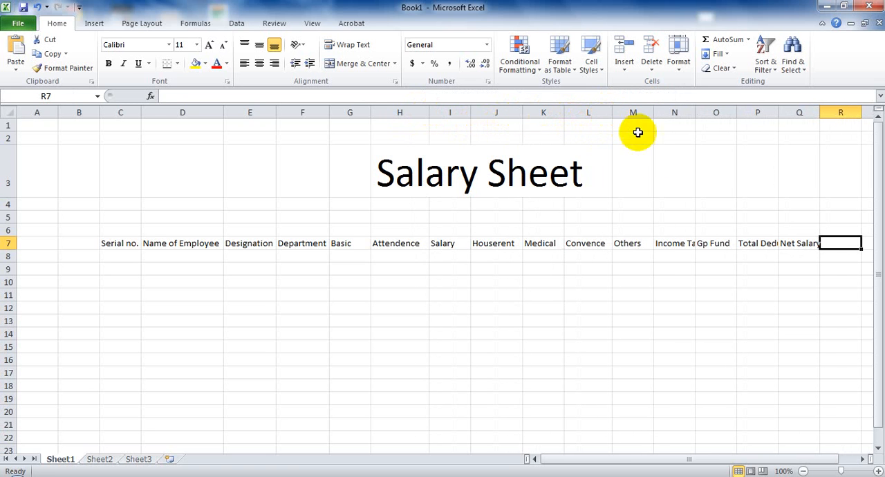
{"action": "double_click", "coordinate": [694, 109]}
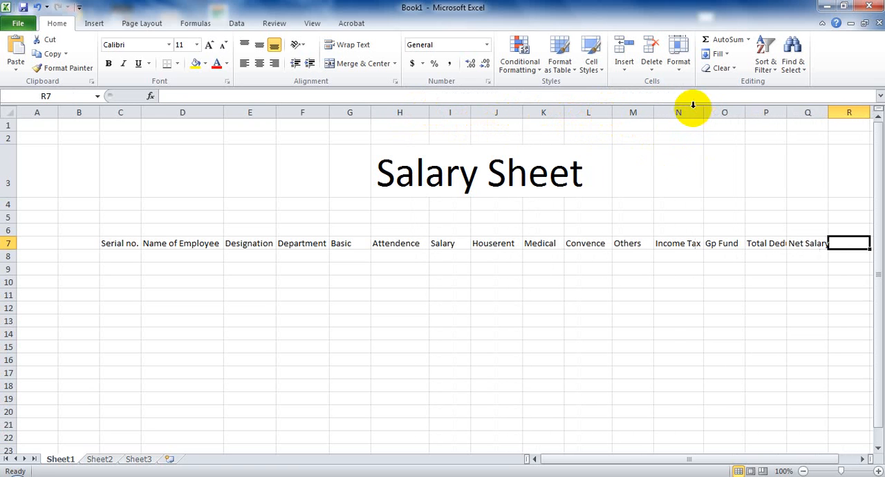
{"action": "double_click", "coordinate": [786, 111]}
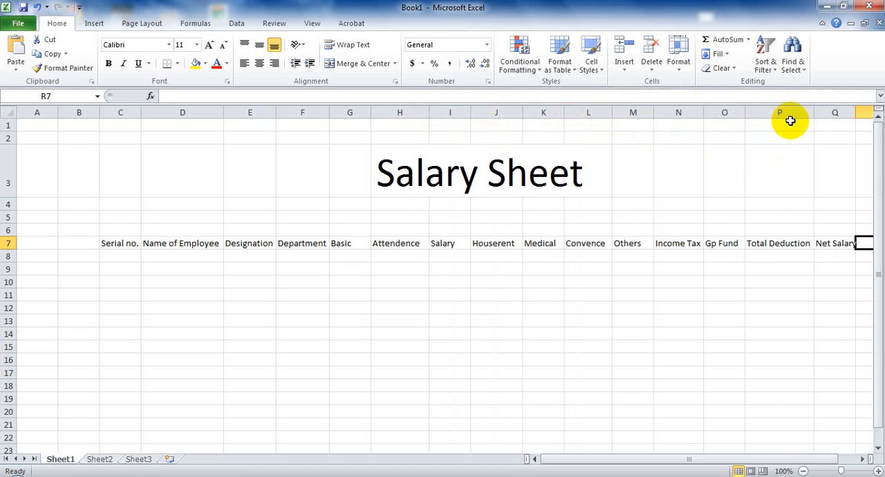
{"action": "double_click", "coordinate": [855, 111]}
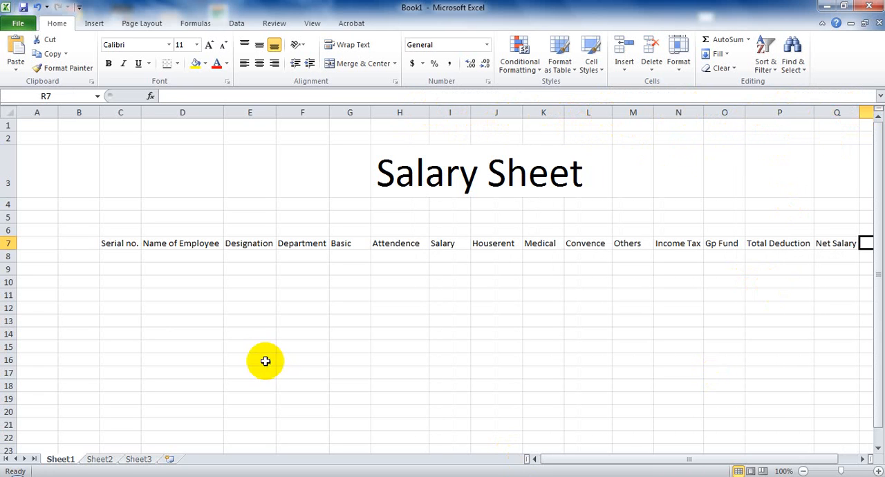
- Enter the serial numbers 1 to 10 in C8 through C17
{"action": "left_click", "coordinate": [123, 257]}
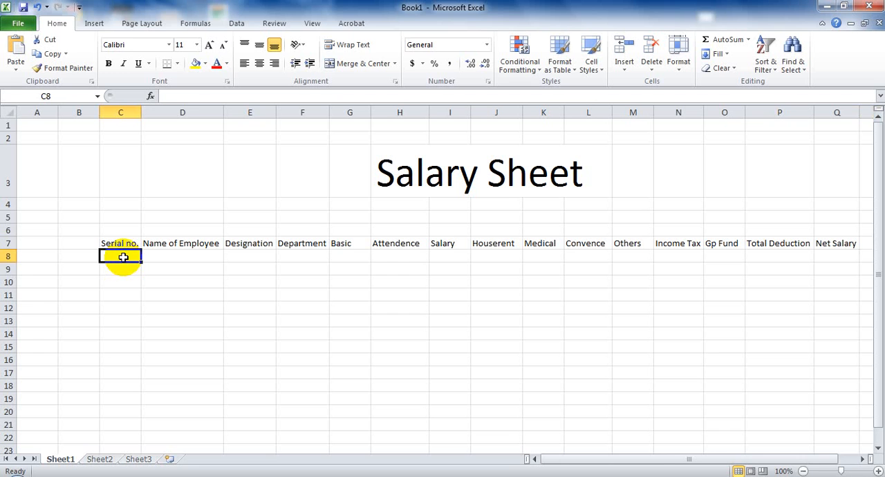
{"action": "type", "text": "1"}
{"action": "key", "text": "Return"}
{"action": "type", "text": "2"}
{"action": "key", "text": "Return"}
{"action": "type", "text": "3"}
{"action": "key", "text": "Return"}
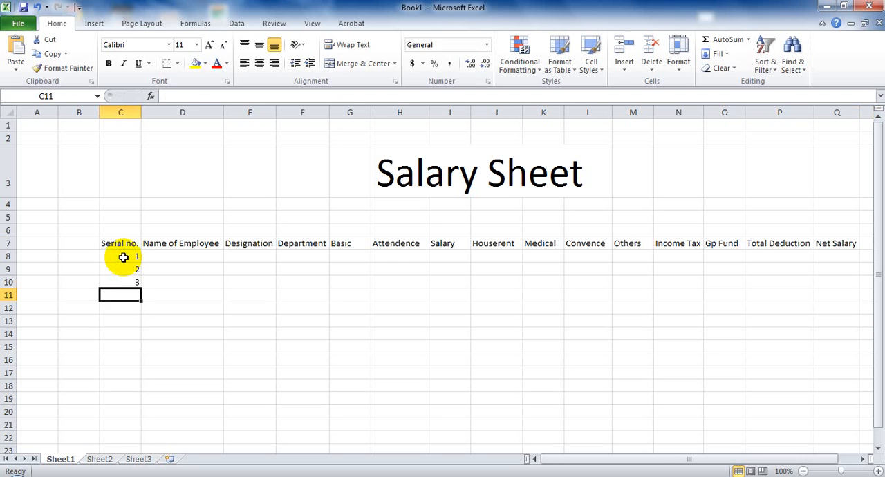
{"action": "type", "text": "4"}
{"action": "key", "text": "Return"}
{"action": "type", "text": "5"}
{"action": "key", "text": "Return"}
{"action": "type", "text": "6"}
{"action": "key", "text": "Return"}
{"action": "type", "text": "7 8"}
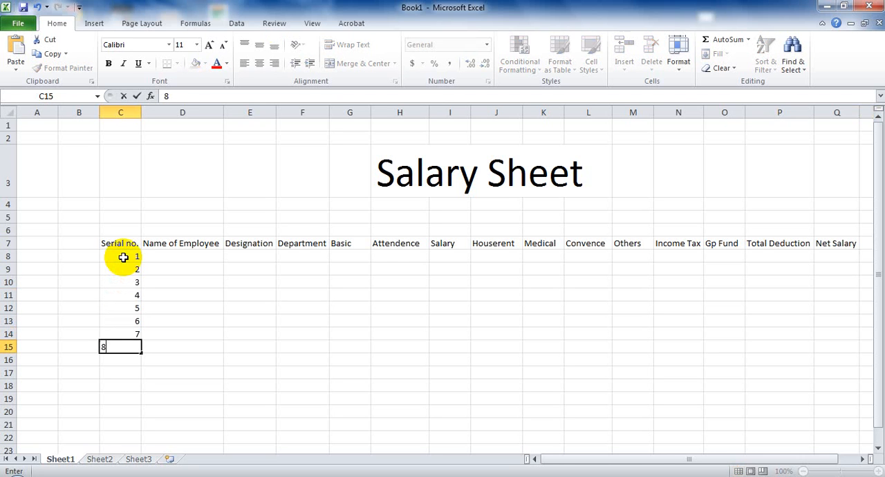
{"action": "key", "text": "Return"}
{"action": "type", "text": "9"}
{"action": "key", "text": "Return"}
{"action": "type", "text": "10"}
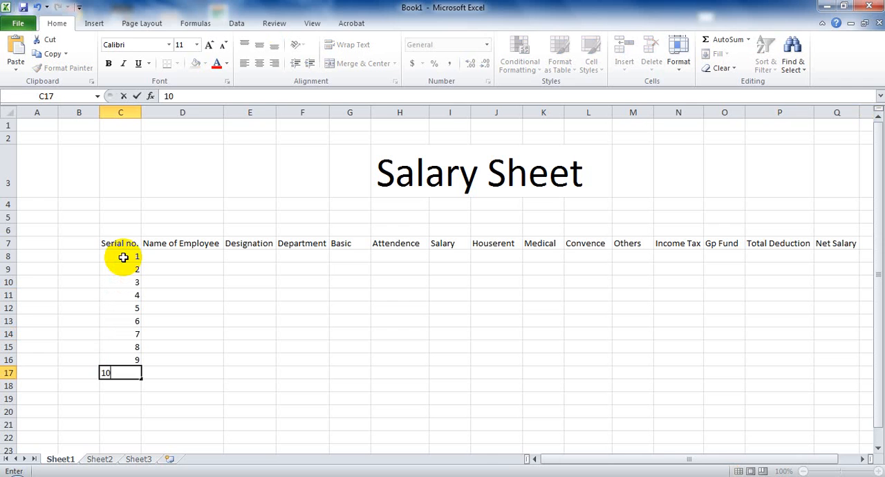
{"action": "key", "text": "Return"}
- Enter the first employee's name in D8 under Name of Employee
{"action": "left_click", "coordinate": [162, 259]}
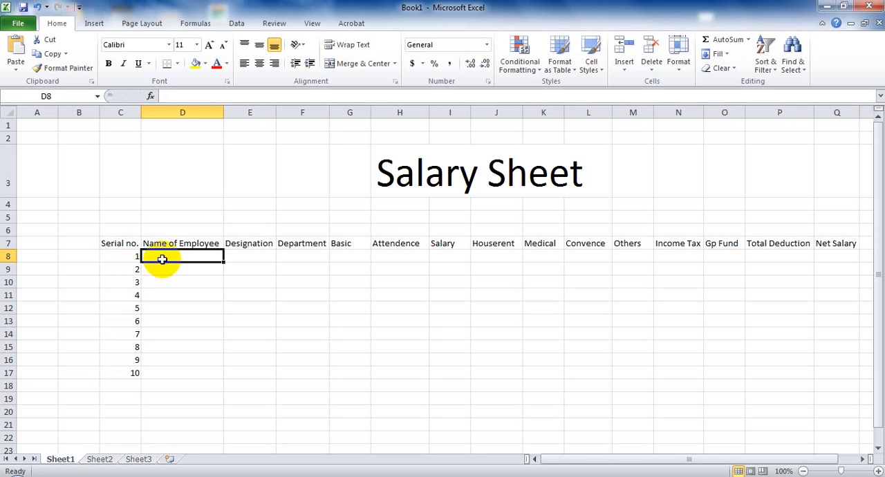
{"action": "type", "text": "A"}
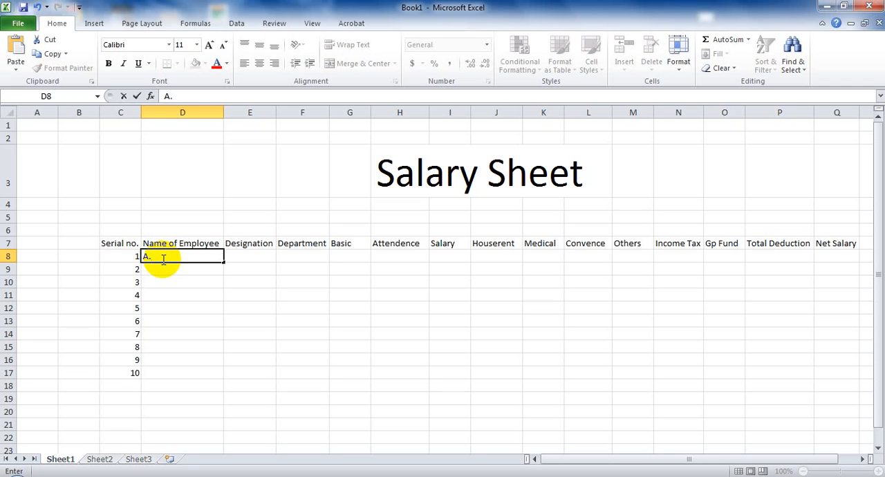
{"action": "type", "text": ". Rahi"}
{"action": "key", "text": "BackSpace"}
{"action": "type", "text": "im"}
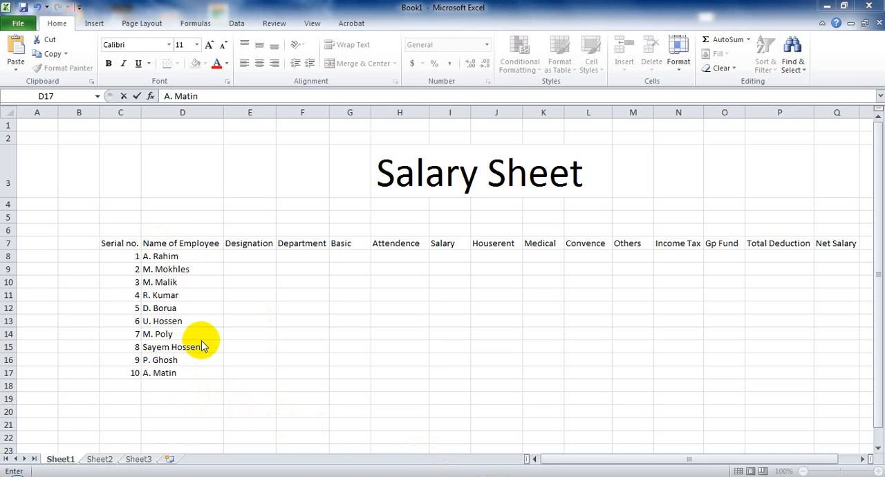
- Enter "Professor" as the first employee's designation in E8
{"action": "left_click", "coordinate": [240, 256]}
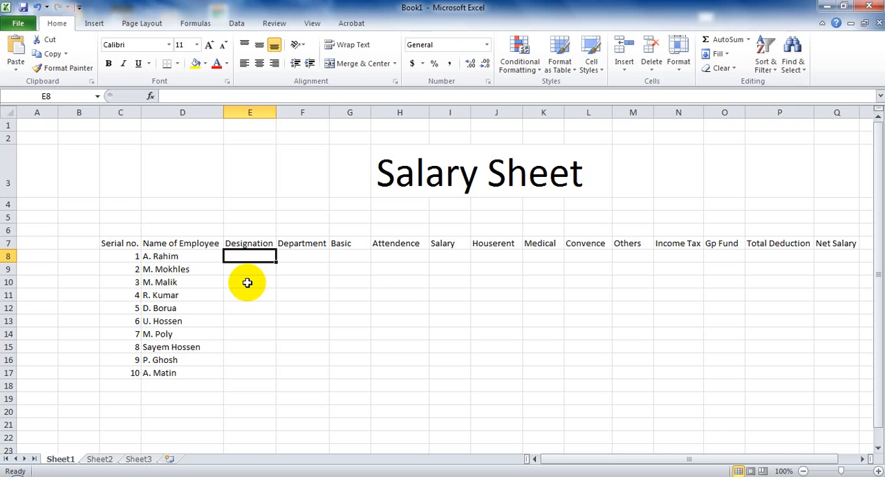
{"action": "type", "text": "P"}
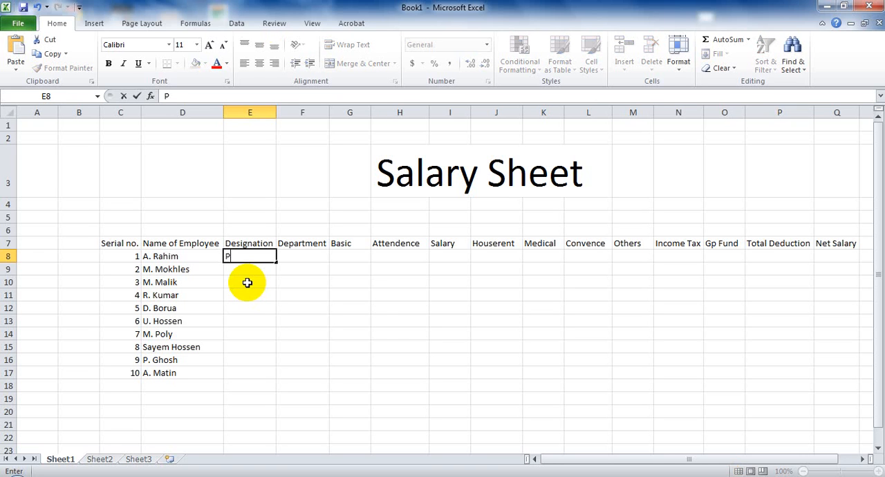
{"action": "type", "text": "rofessop"}
{"action": "key", "text": "BackSpace"}
{"action": "type", "text": "r"}
{"action": "key", "text": "Return"}
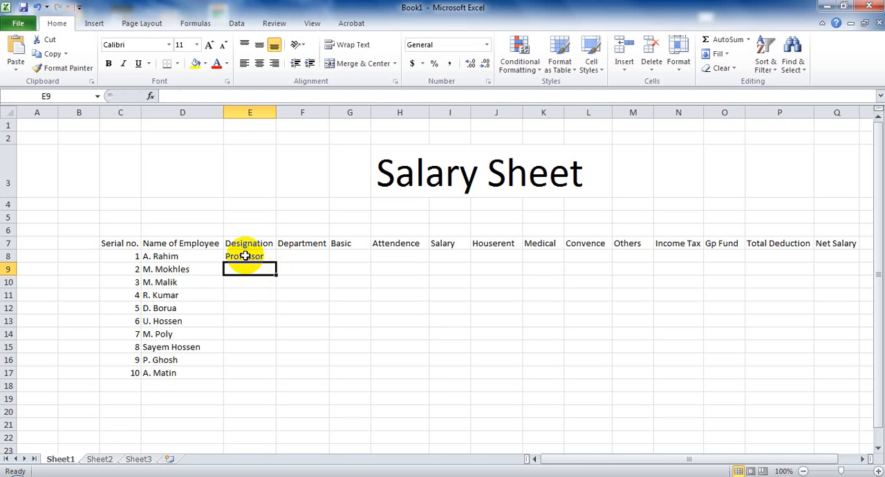
- Copy the "Professor" designation from E8 down through E10
{"action": "left_click", "coordinate": [252, 255]}
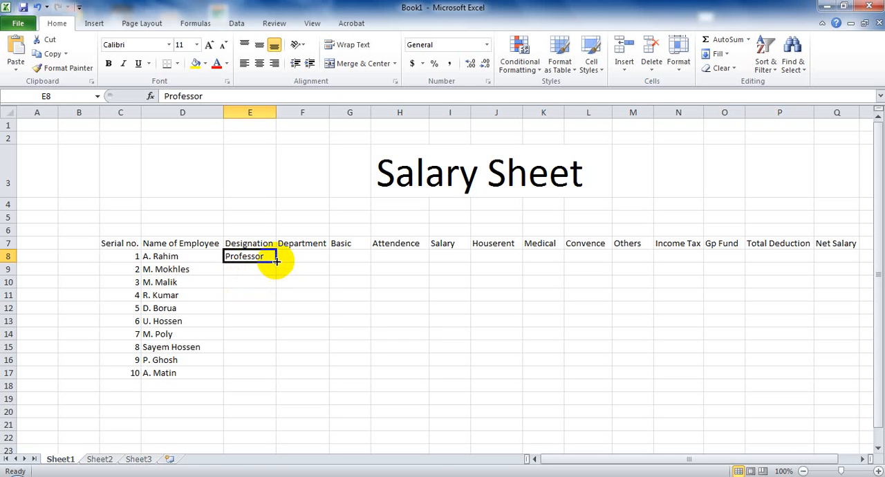
{"action": "left_click_drag", "start_coordinate": [275, 260], "coordinate": [275, 260]}
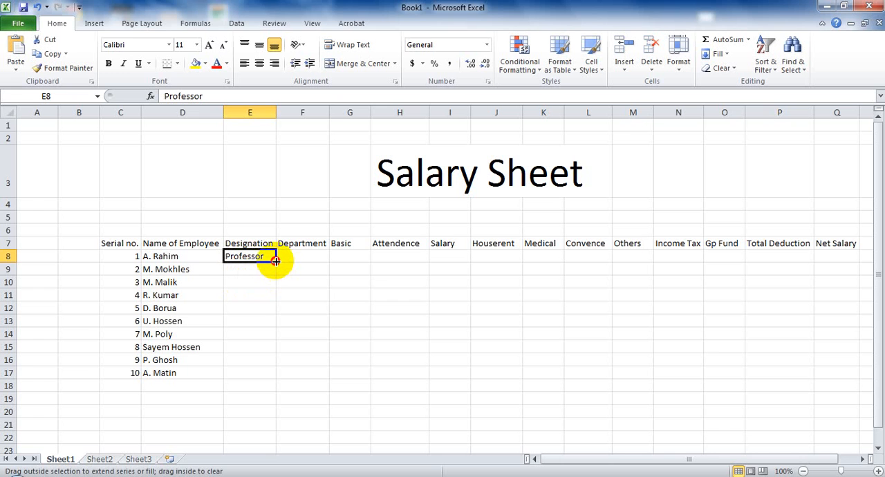
{"action": "left_click_drag", "start_coordinate": [275, 260], "coordinate": [276, 289]}
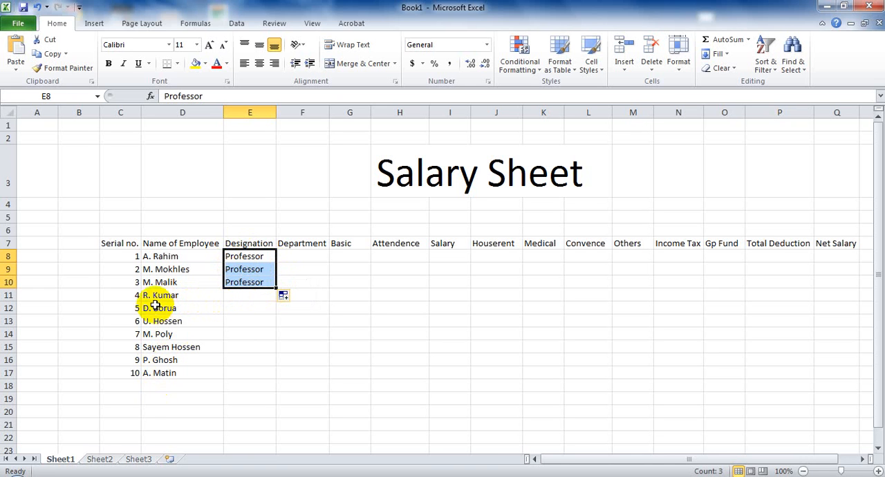
- Enter the designation "A. Professor" in E11 and fill it down through E14
{"action": "left_click", "coordinate": [231, 294]}
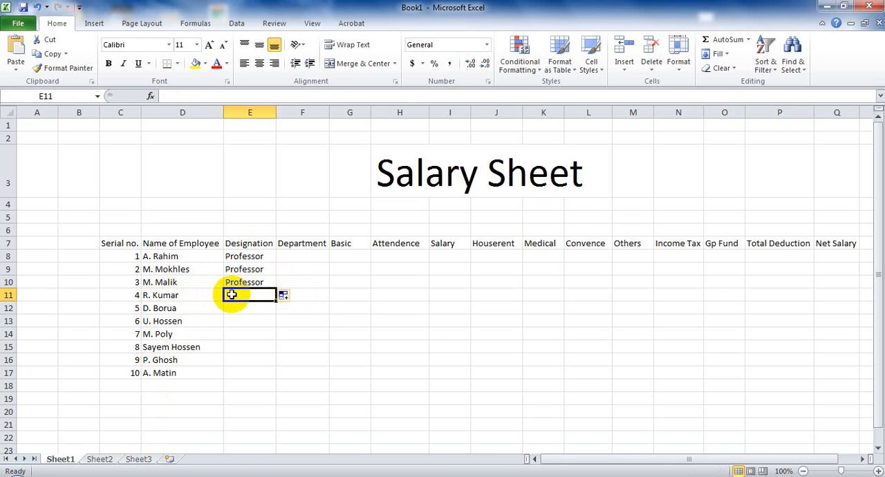
{"action": "type", "text": "A."}
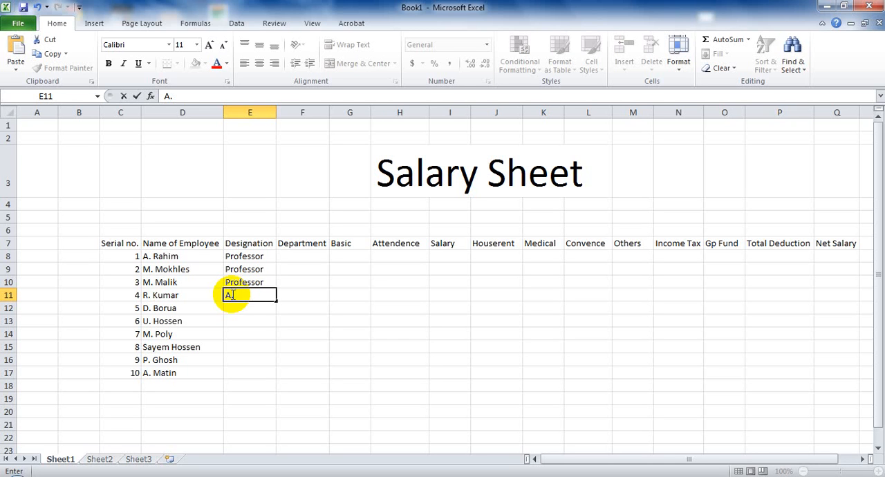
{"action": "type", "text": " Professor"}
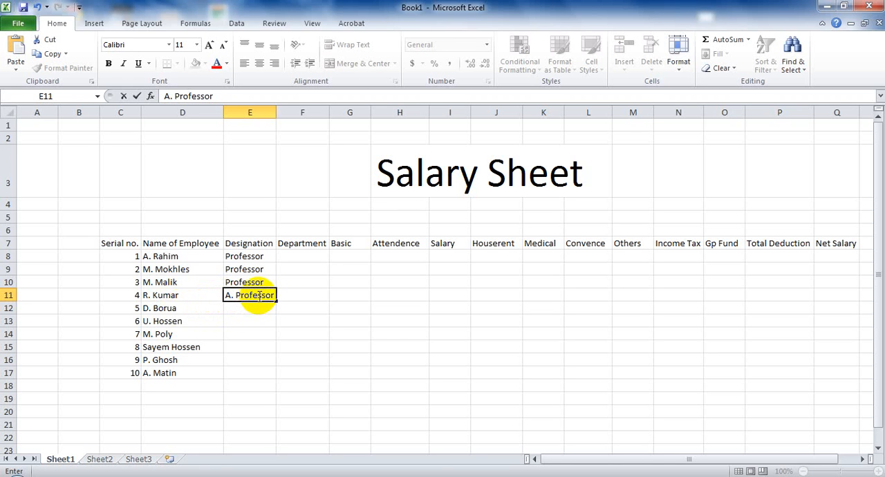
{"action": "left_click_drag", "start_coordinate": [276, 299], "coordinate": [274, 335]}
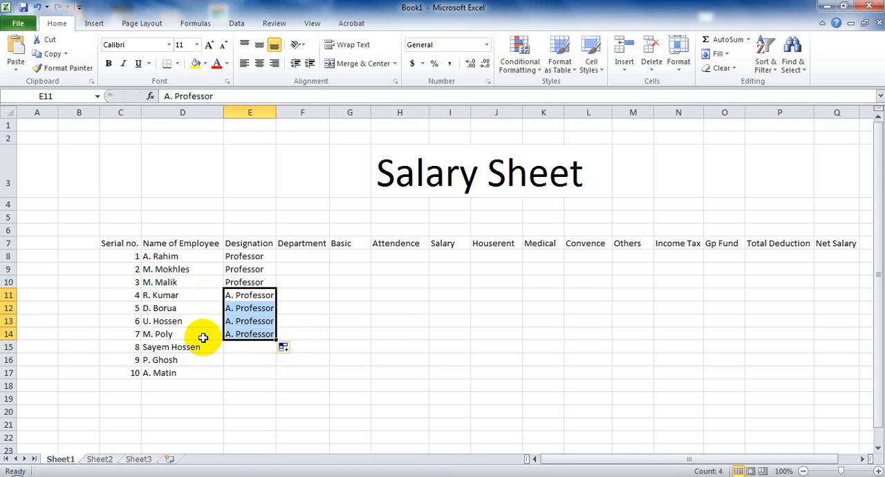
- Enter the designation "Lecturer" for serial number 8 in E15
{"action": "left_click", "coordinate": [231, 349]}
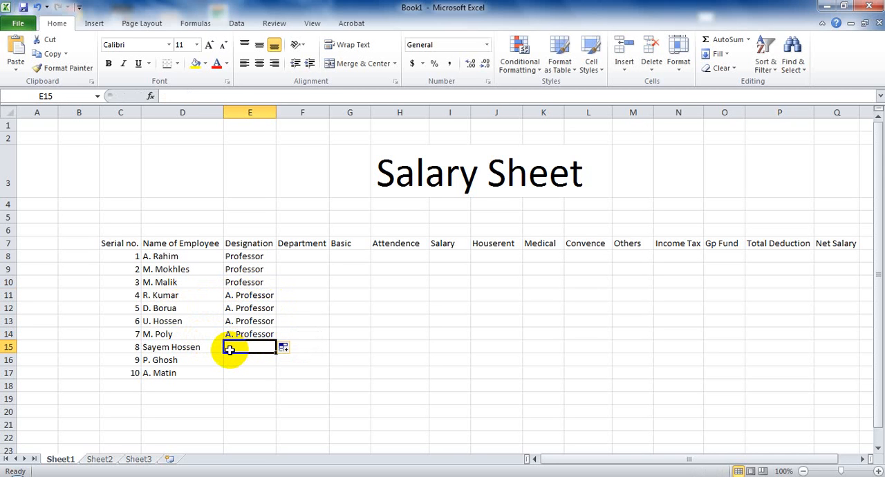
{"action": "type", "text": "L"}
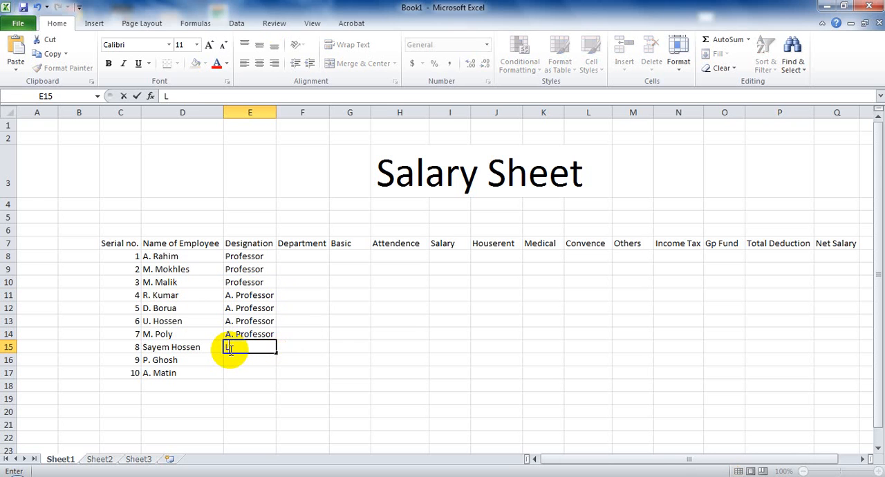
{"action": "type", "text": "ecturer"}
- Enter the designations "Clerk" in E16 and "Watchman" in E17 for serial numbers 9 and 10
{"action": "left_click", "coordinate": [235, 361]}
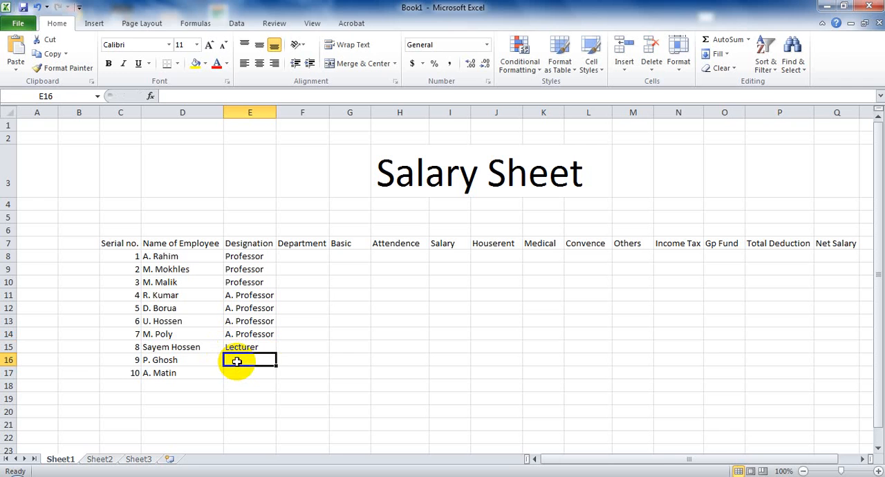
{"action": "type", "text": "C"}
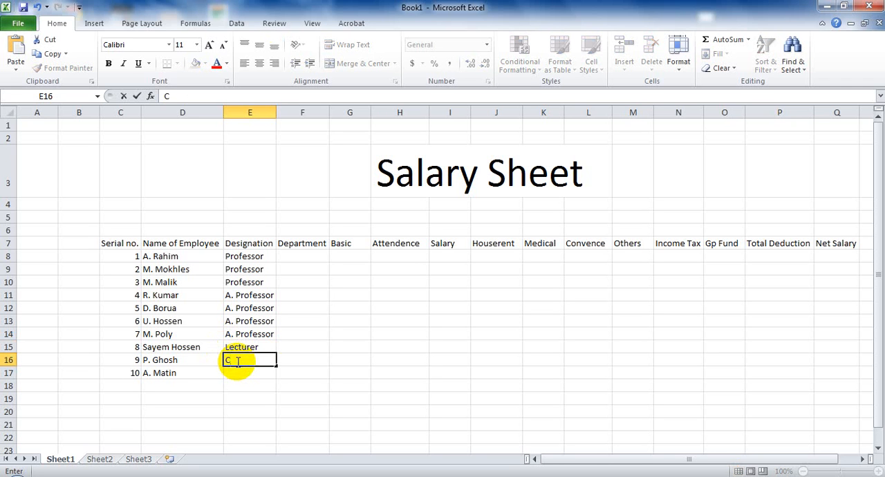
{"action": "type", "text": "lerk"}
{"action": "left_click", "coordinate": [237, 373]}
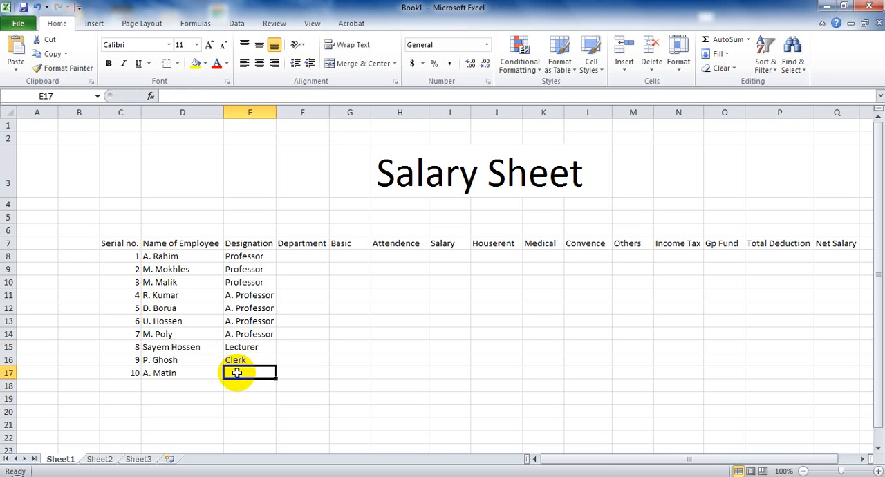
{"action": "type", "text": "Wat"}
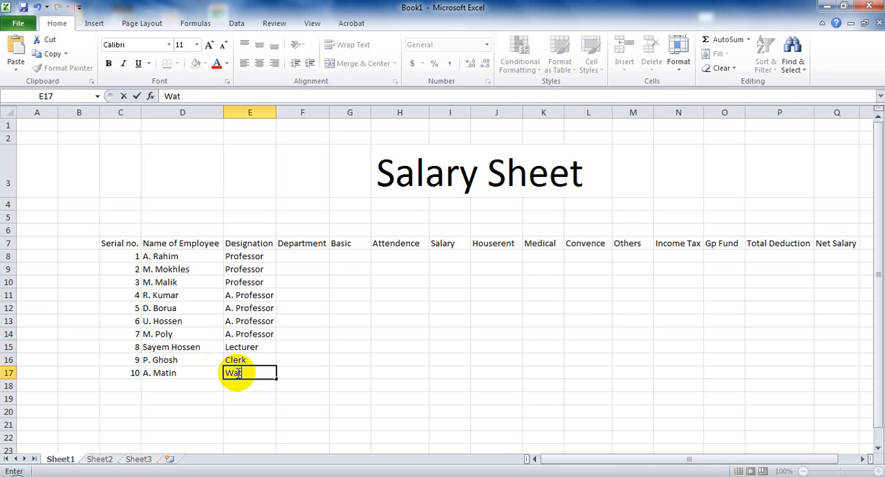
{"action": "type", "text": "chman"}
- Enter "Dept. of IT" as the department in F8 and fill it down through F17
{"action": "left_click", "coordinate": [303, 255]}
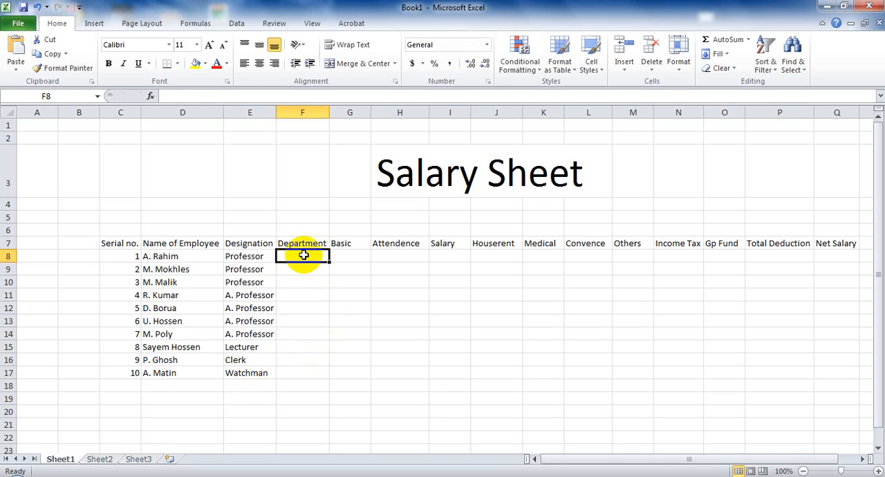
{"action": "type", "text": "De"}
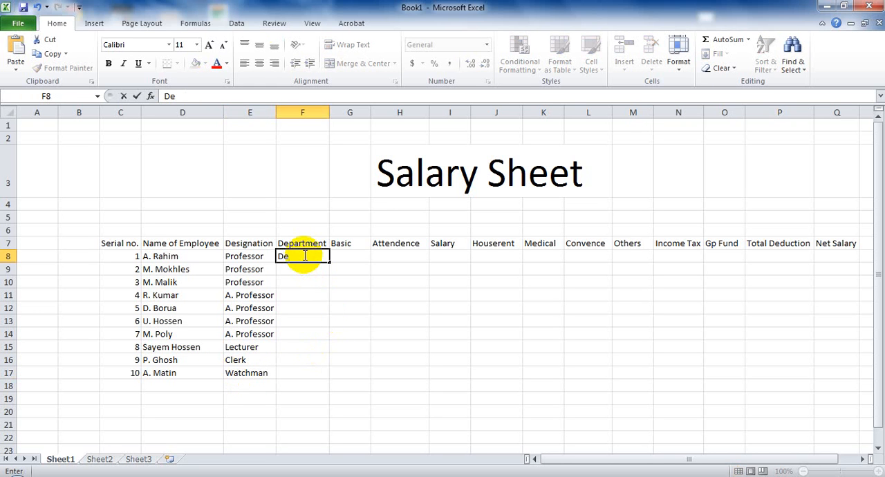
{"action": "type", "text": "pt. of It"}
{"action": "key", "text": "BackSpace"}
{"action": "type", "text": "T"}
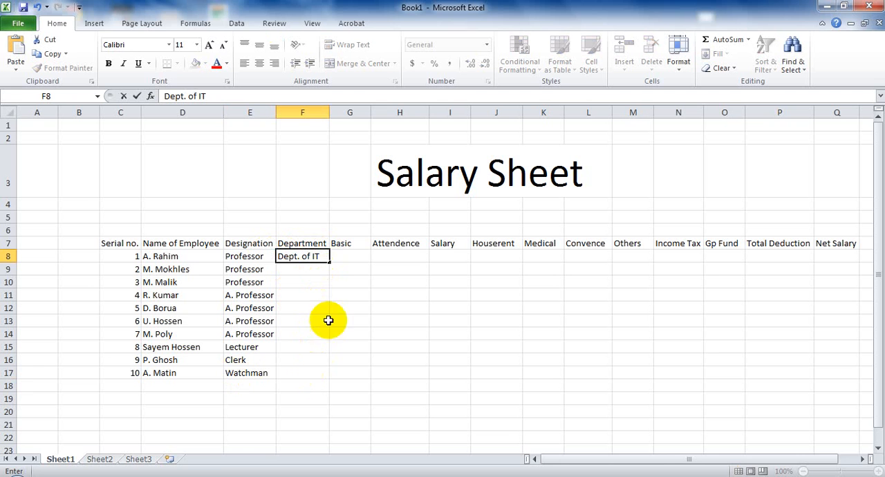
{"action": "left_click_drag", "start_coordinate": [330, 262], "coordinate": [330, 377]}
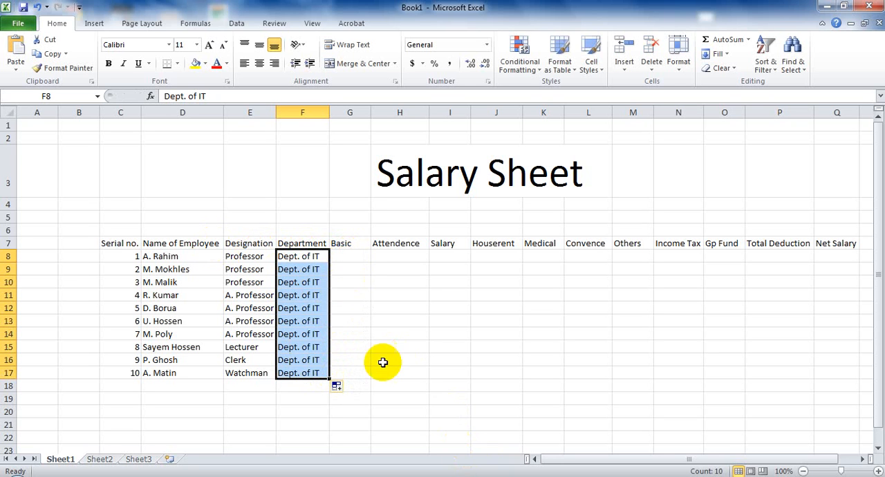
- Enter Basic pay in G8:G17: 32000 for each Professor, 28000 for each A. Professor, 22000 for the Lecturer, 15000 for the Clerk, 12000 for the Watchman
{"action": "left_click", "coordinate": [346, 259]}
{"action": "type", "text": "32000"}
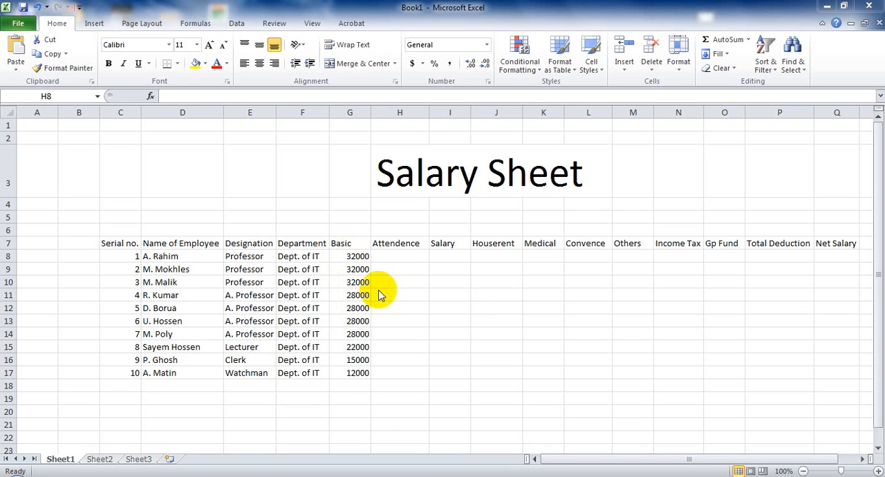
- Enter the attendance days 30, 29, 30, 28 and 27 in H8 through H12
{"action": "left_click", "coordinate": [396, 256]}
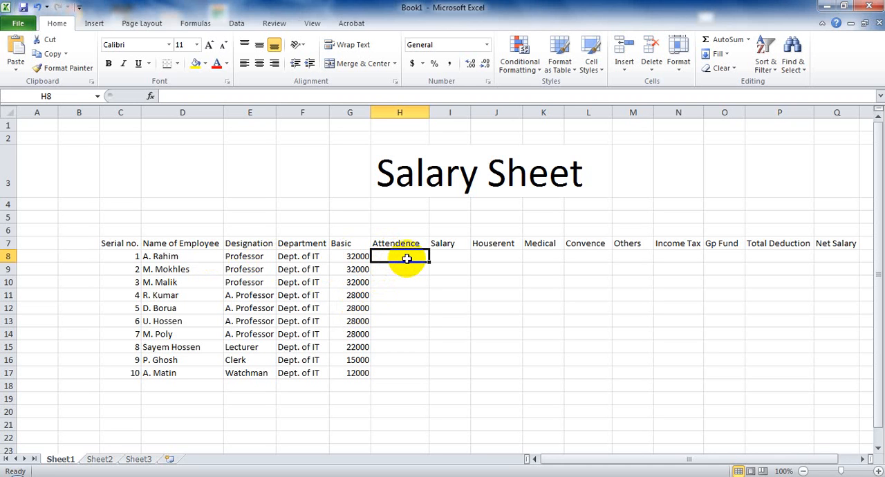
{"action": "type", "text": "30"}
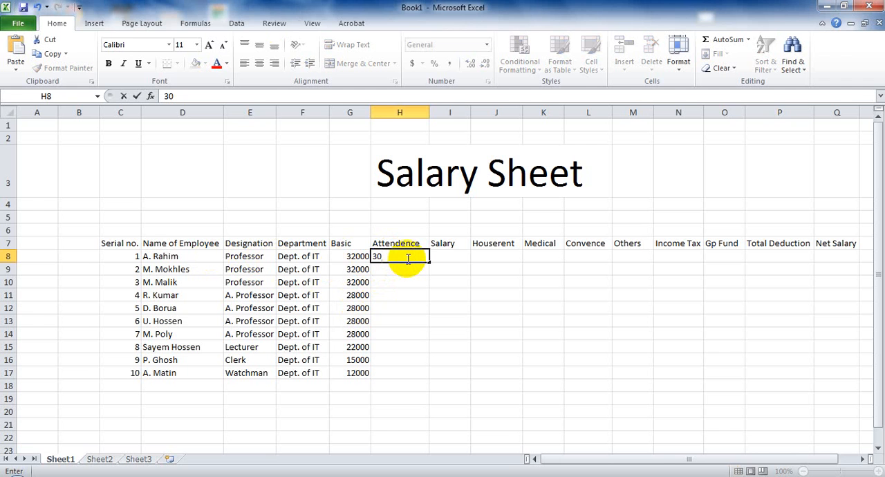
{"action": "key", "text": "Return"}
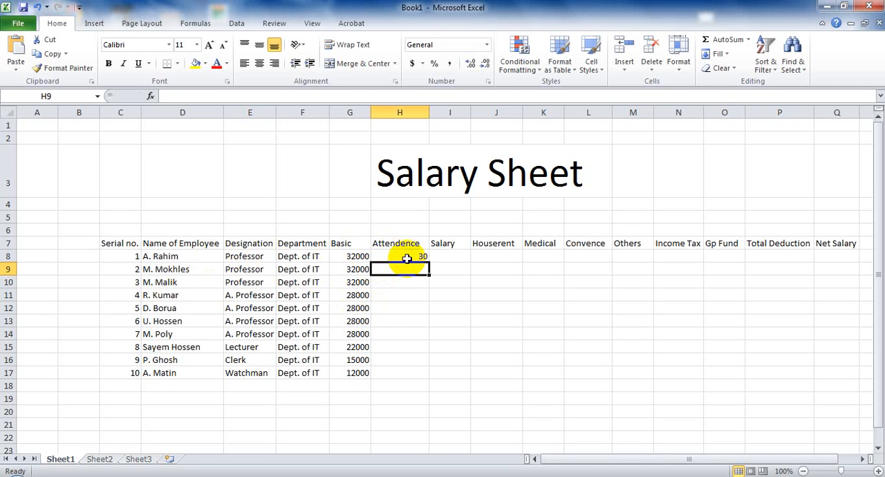
{"action": "type", "text": "29"}
{"action": "key", "text": "Return"}
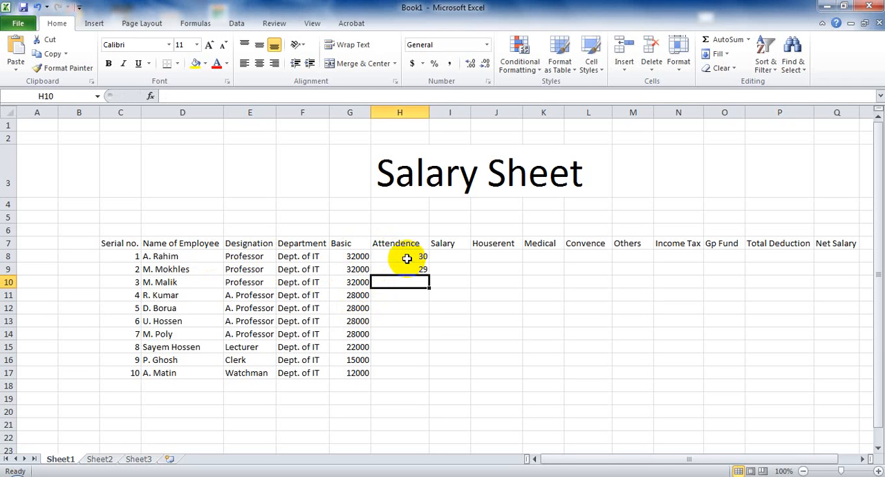
{"action": "type", "text": "30"}
{"action": "key", "text": "Return"}
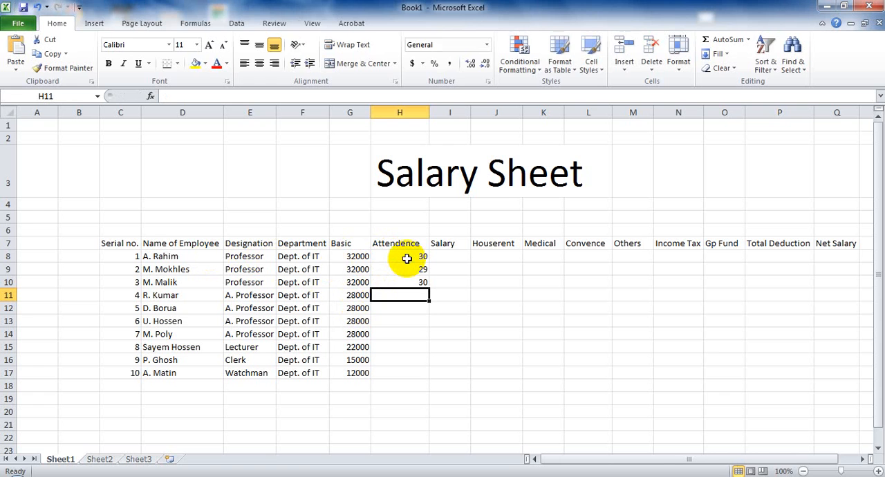
{"action": "type", "text": "28"}
{"action": "key", "text": "Return"}
{"action": "type", "text": "27"}
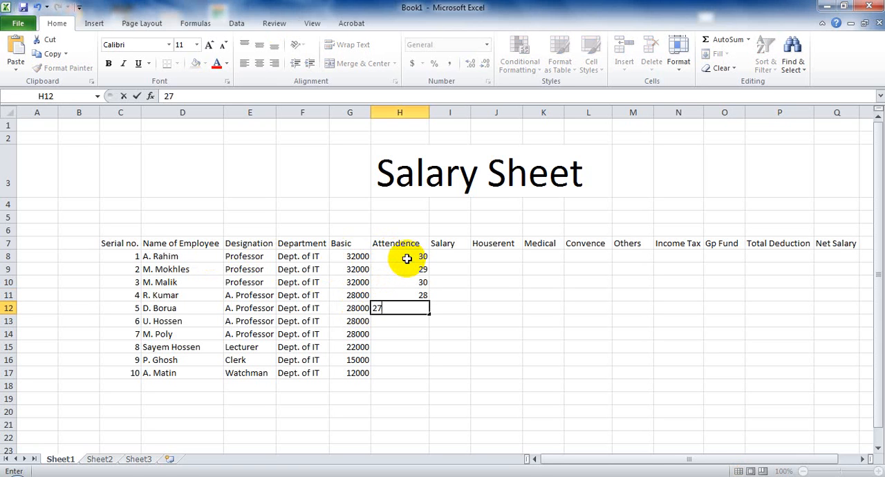
{"action": "key", "text": "Return"}
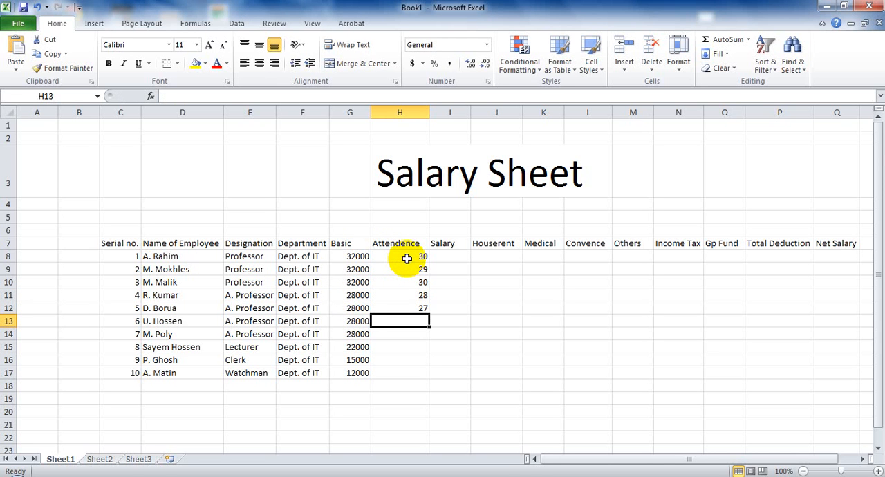
- Enter the attendance days 29, 30, 30, 30 and 28 in H13 through H17
{"action": "type", "text": "29"}
{"action": "key", "text": "Return"}
{"action": "type", "text": "30"}
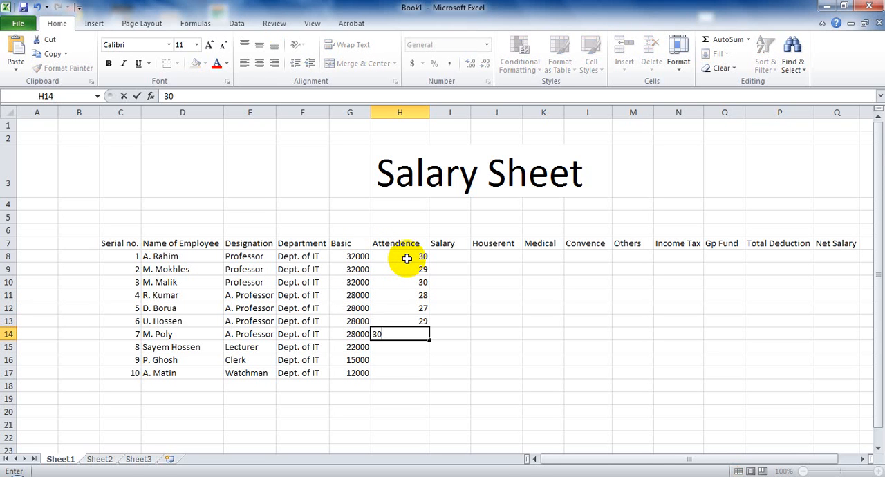
{"action": "key", "text": "Return"}
{"action": "type", "text": "30"}
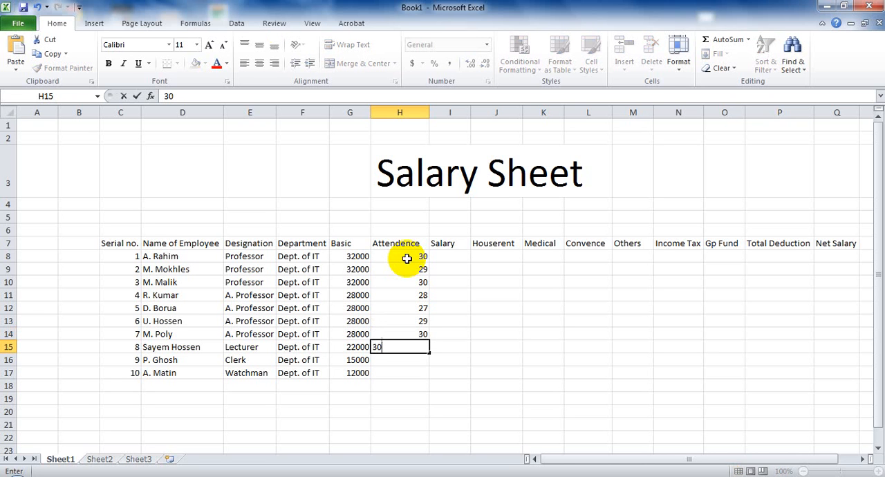
{"action": "key", "text": "Return"}
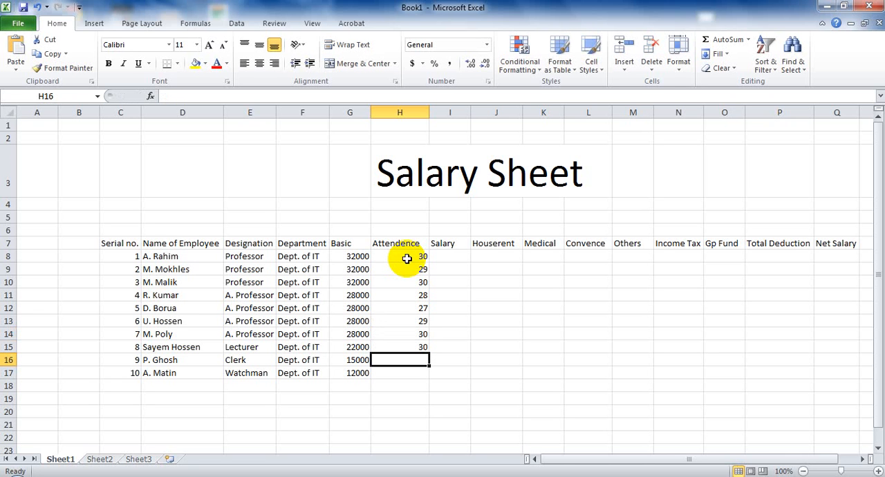
{"action": "type", "text": "30"}
{"action": "key", "text": "Return"}
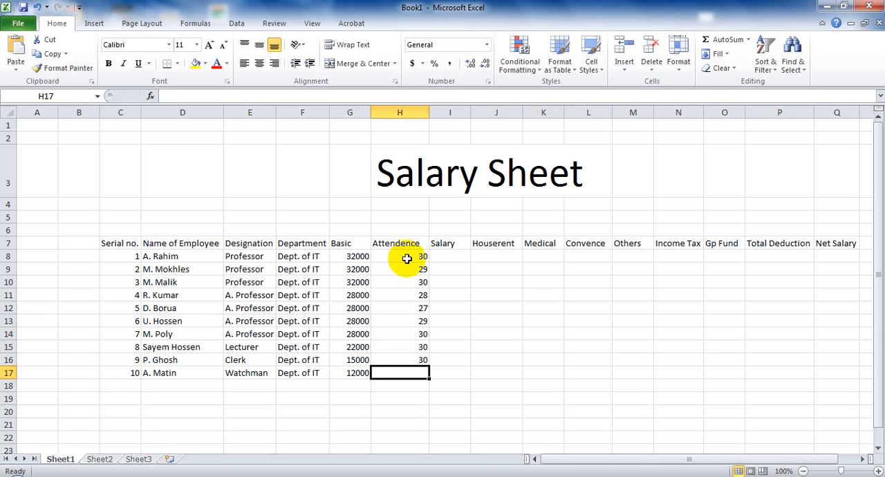
{"action": "type", "text": "2"}
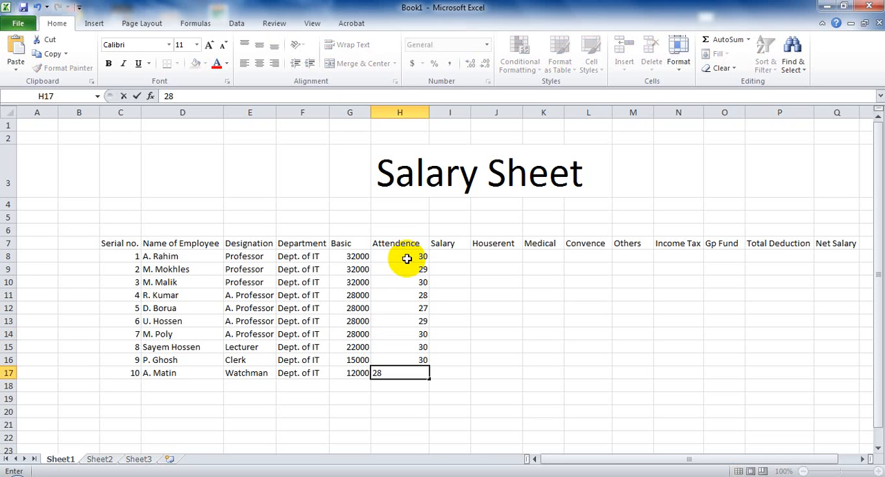
{"action": "type", "text": "8"}
{"action": "key", "text": "Tab"}
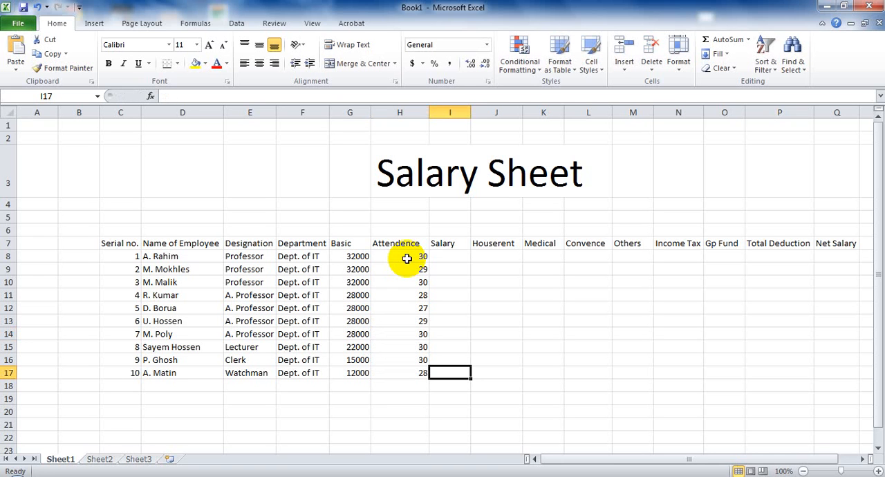
- Calculate the salary in I8 with the formula =(G8*H8)/30 and fill it down through I17
{"action": "left_click", "coordinate": [446, 256]}
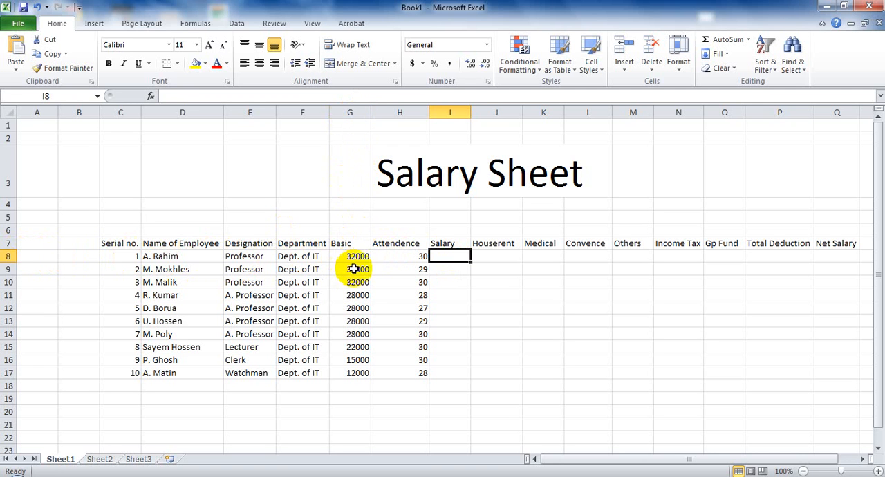
{"action": "left_click", "coordinate": [522, 476]}
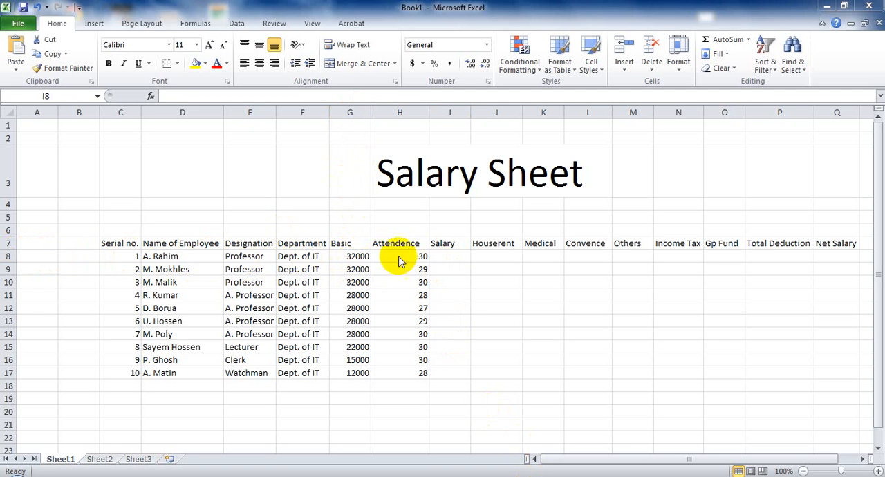
{"action": "left_click", "coordinate": [439, 254]}
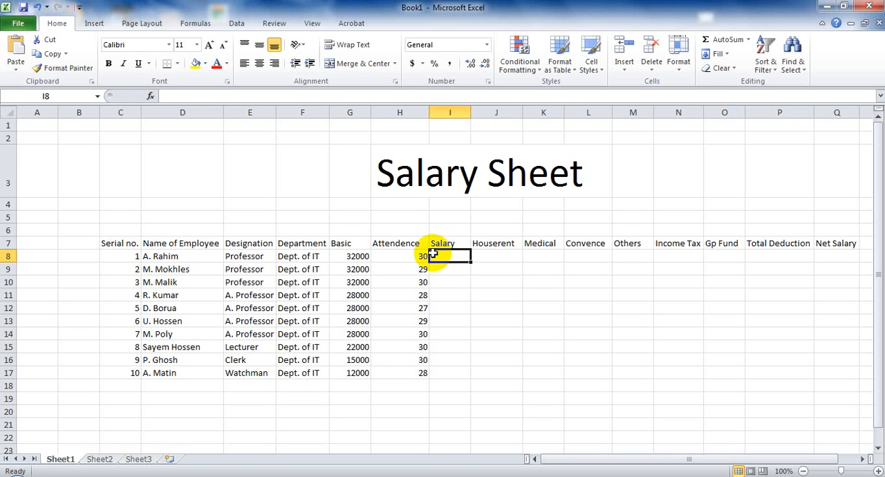
{"action": "type", "text": "="}
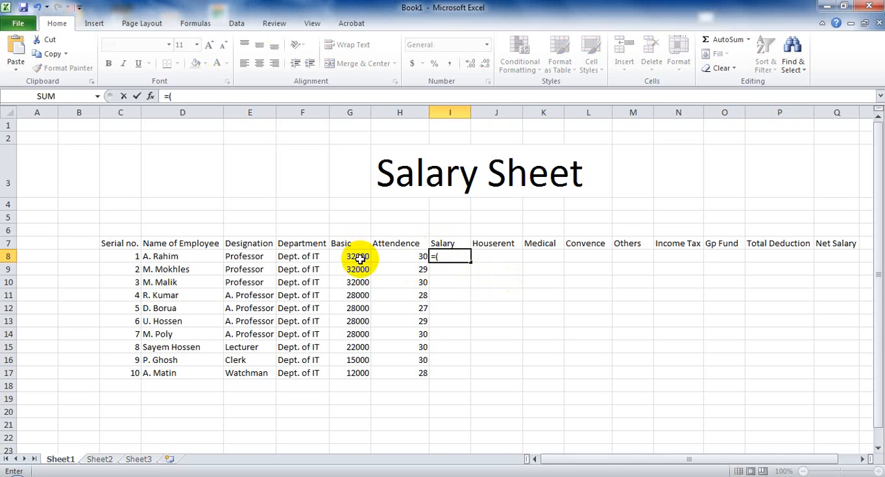
{"action": "type", "text": "(G8"}
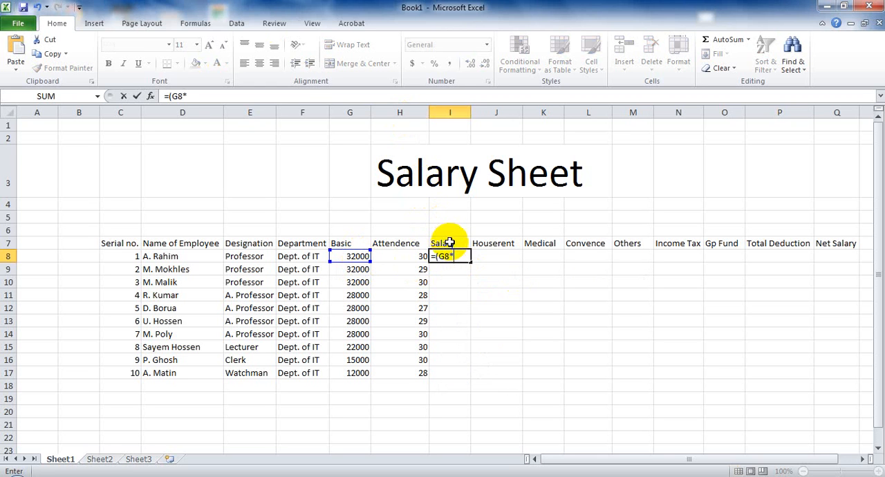
{"action": "type", "text": "*H"}
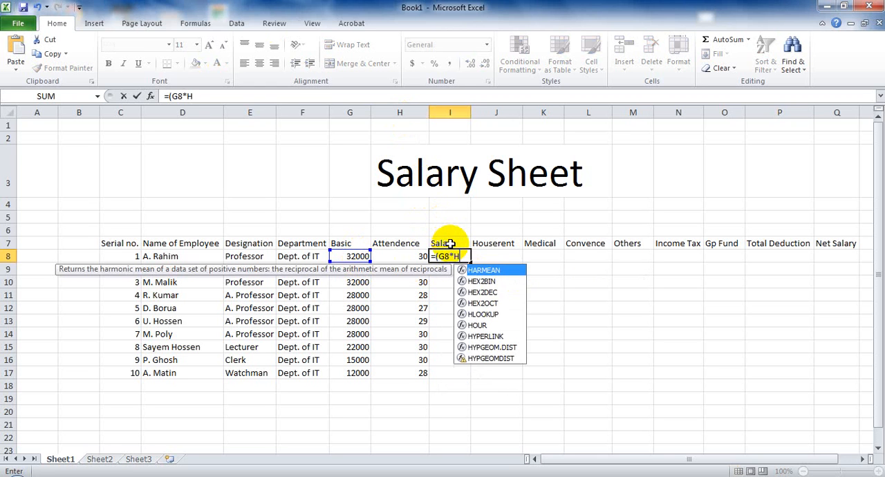
{"action": "type", "text": "8)/30"}
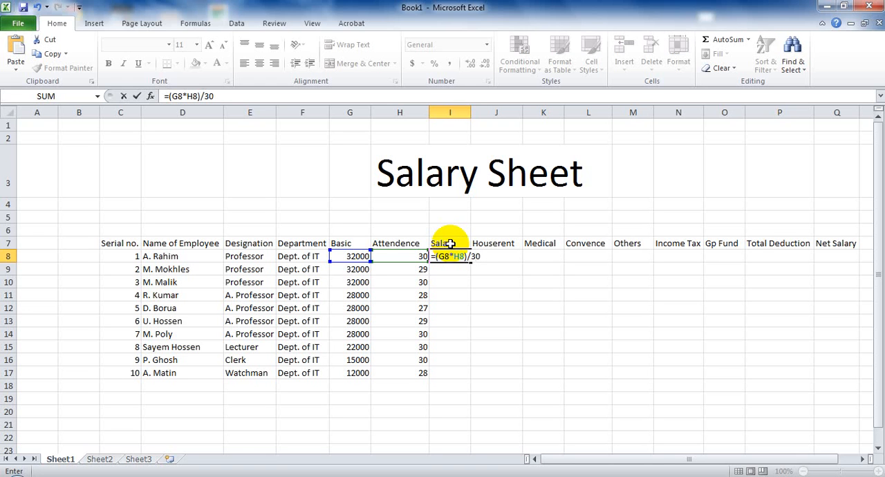
{"action": "key", "text": "Return"}
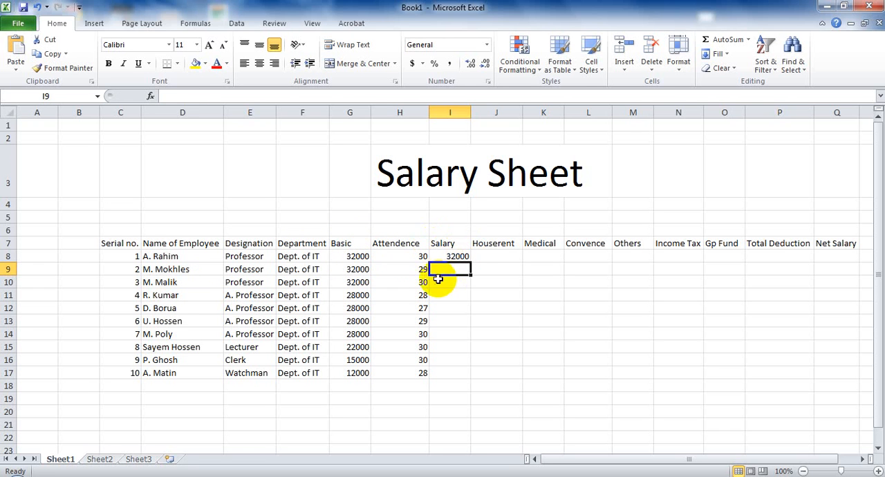
{"action": "left_click", "coordinate": [459, 255]}
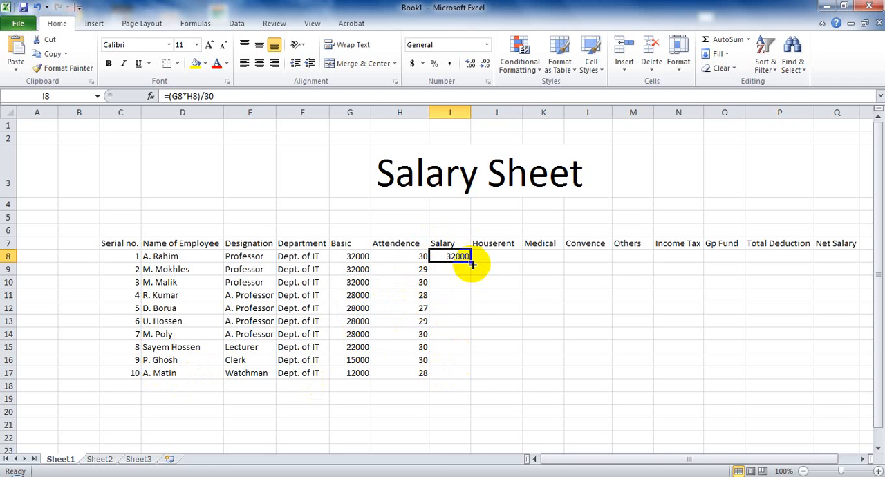
{"action": "left_click_drag", "start_coordinate": [470, 262], "coordinate": [462, 372]}
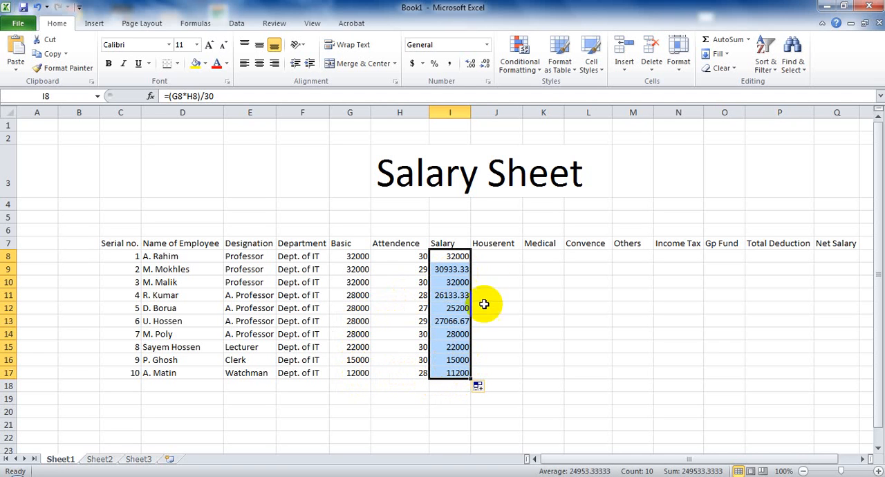
- Calculate the house rent in J8 with the formula =G8*40% and fill it down through J14
{"action": "left_click", "coordinate": [493, 255]}
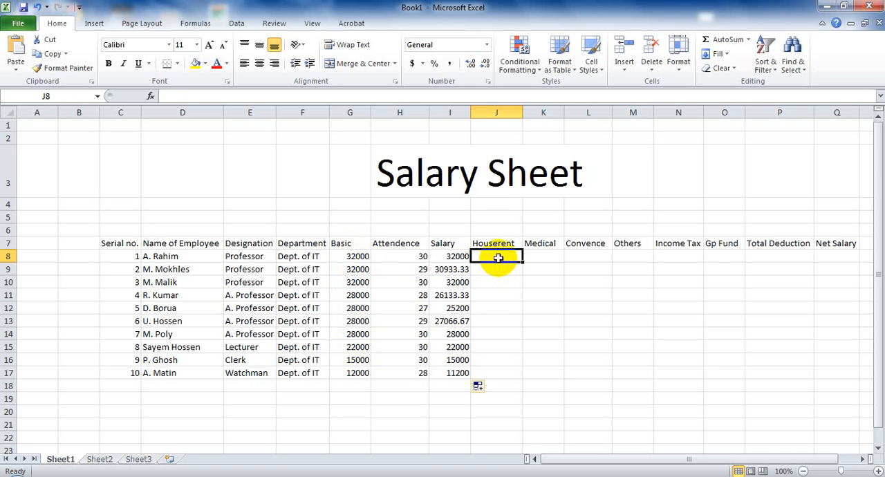
{"action": "type", "text": "="}
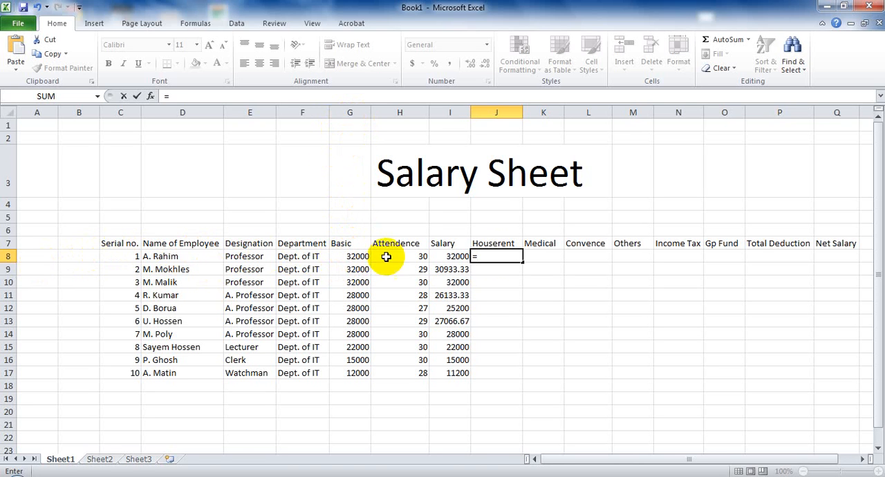
{"action": "type", "text": "G8*40%"}
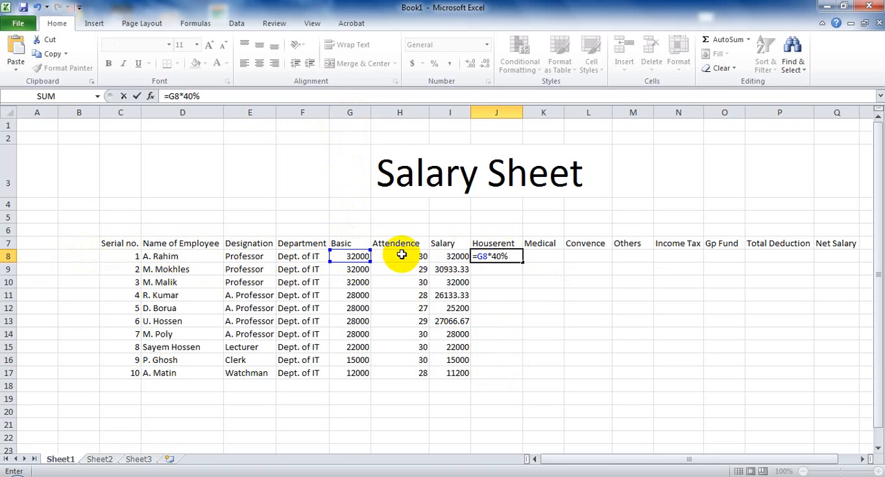
{"action": "key", "text": "Return"}
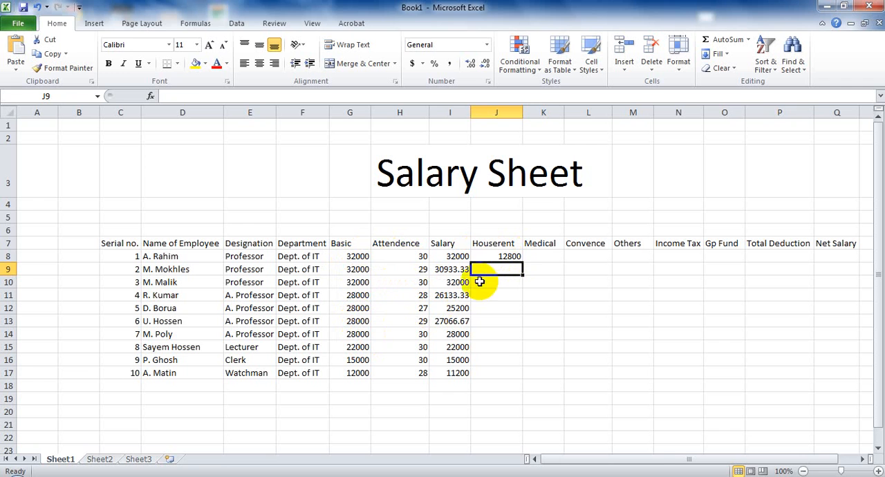
{"action": "left_click", "coordinate": [512, 257]}
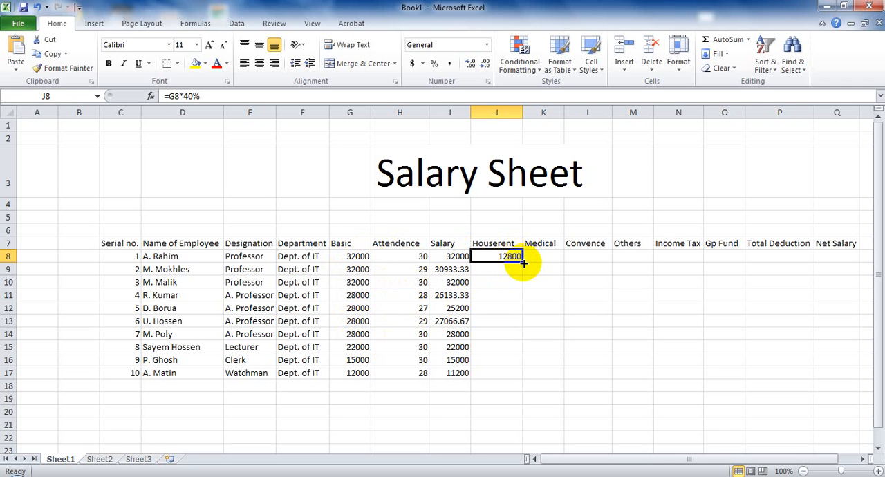
{"action": "left_click_drag", "start_coordinate": [521, 262], "coordinate": [515, 335]}
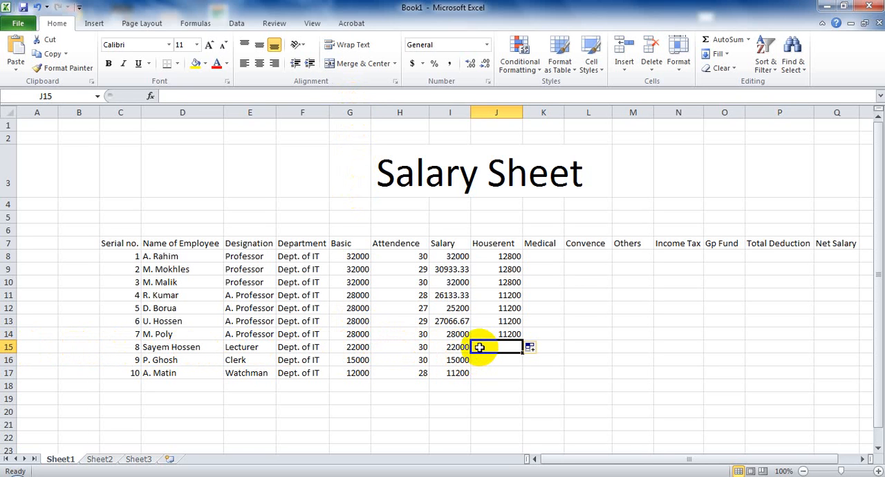
- Calculate the Lecturer's house rent in J15 with the formula =G15*50% and fill it down through J17
{"action": "type", "text": "="}
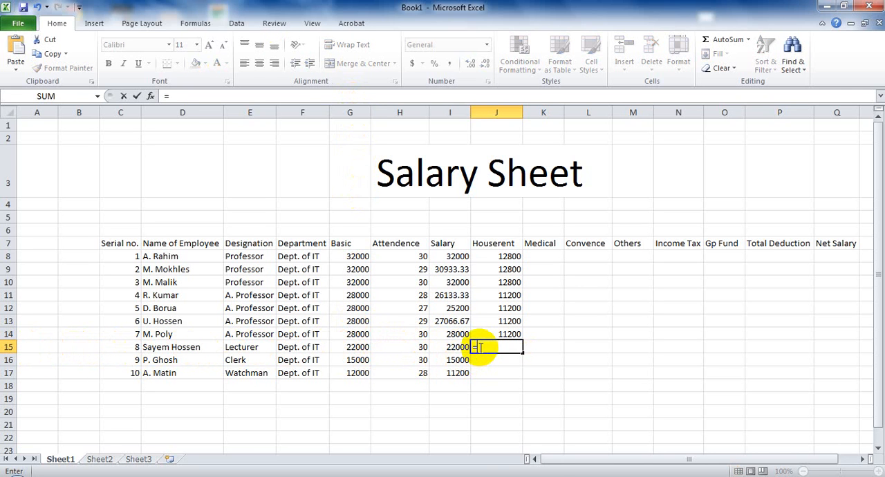
{"action": "type", "text": "G15*50%"}
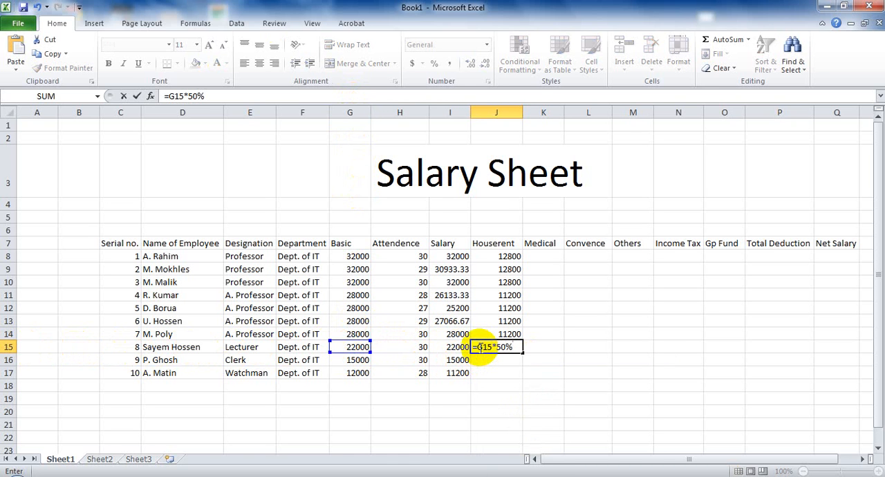
{"action": "key", "text": "Return"}
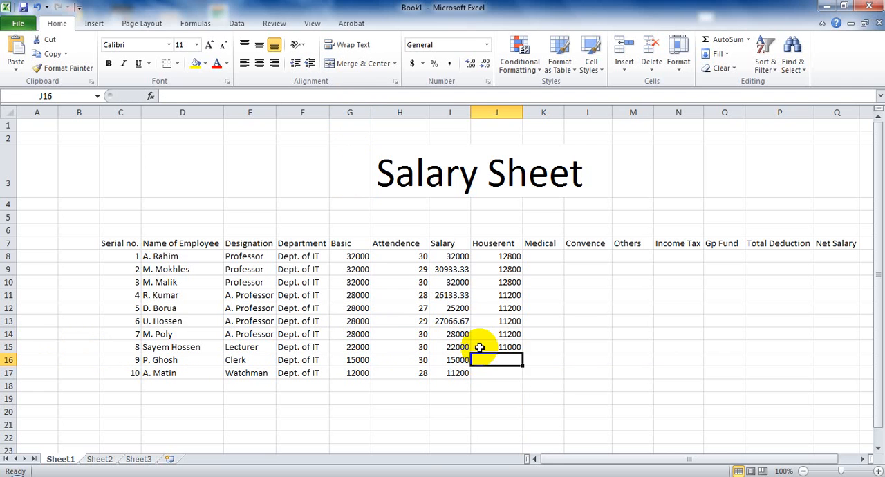
{"action": "left_click", "coordinate": [496, 347]}
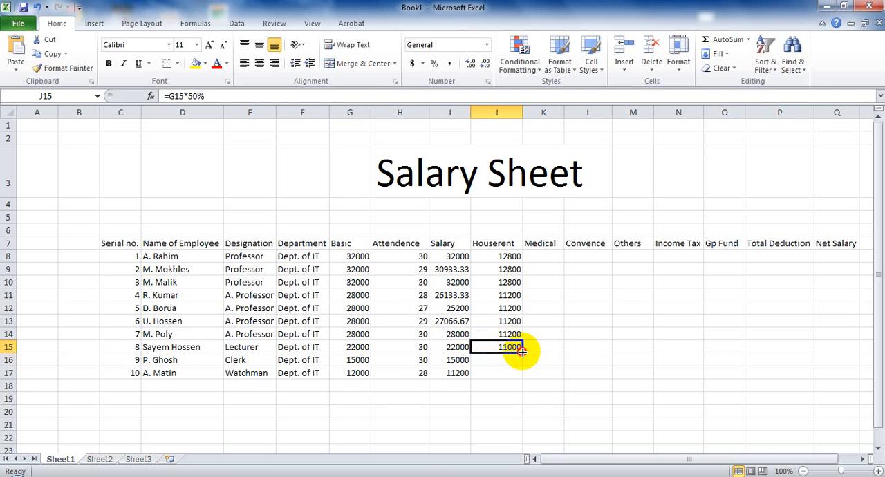
{"action": "left_click_drag", "start_coordinate": [522, 351], "coordinate": [524, 376]}
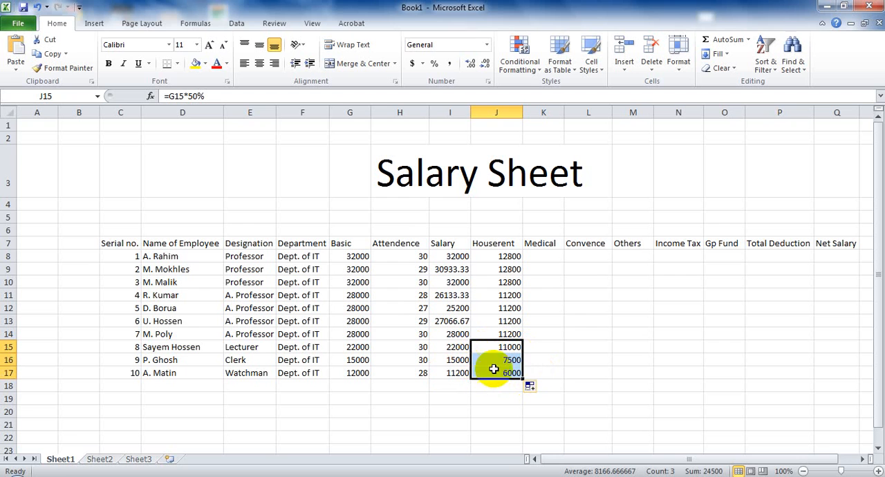
- Enter a Medical allowance of 1200 in K8 and fill it down through K17
{"action": "left_click", "coordinate": [541, 257]}
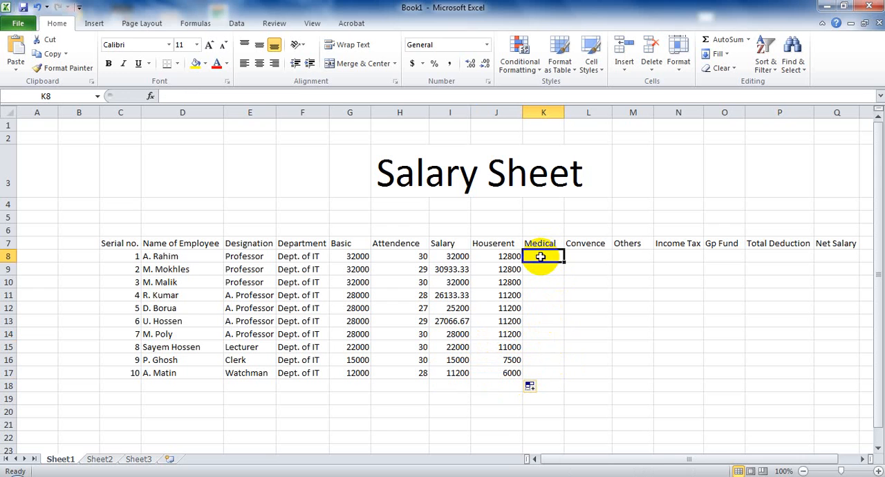
{"action": "type", "text": "1200"}
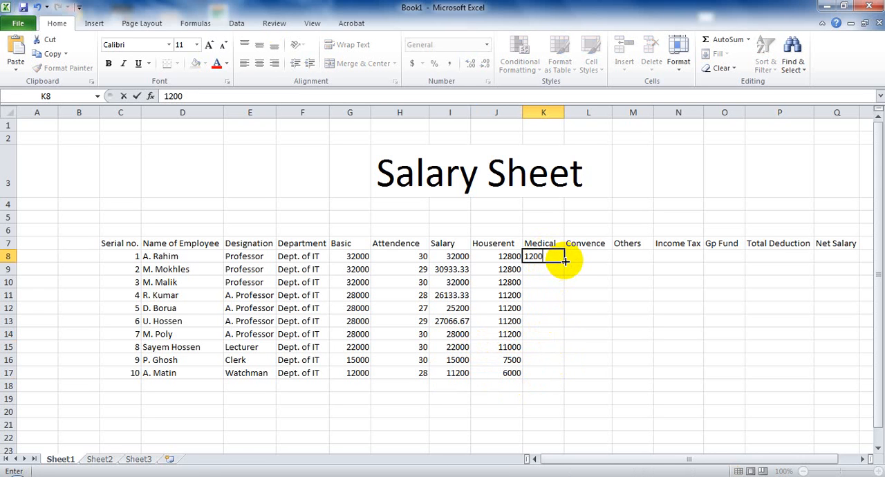
{"action": "left_click_drag", "start_coordinate": [564, 260], "coordinate": [558, 375]}
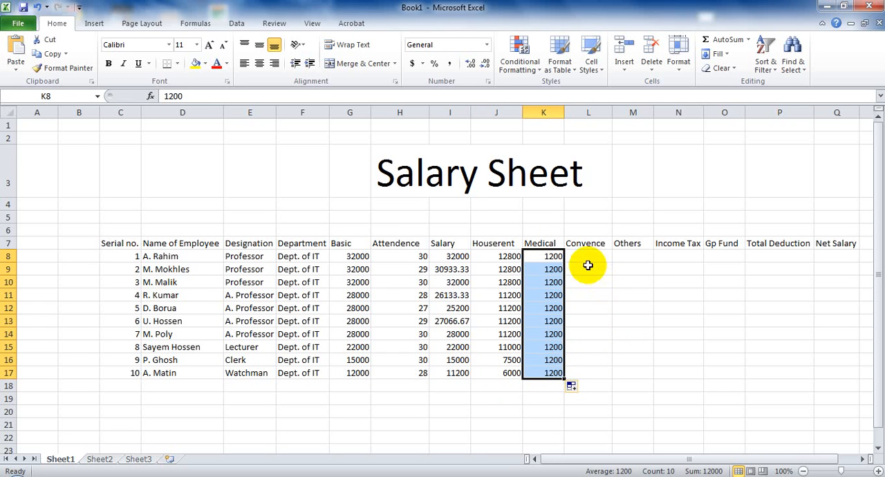
- Calculate the Convence allowance in L8 with the formula =(H8*100) and fill it down through L17
{"action": "left_click", "coordinate": [587, 258]}
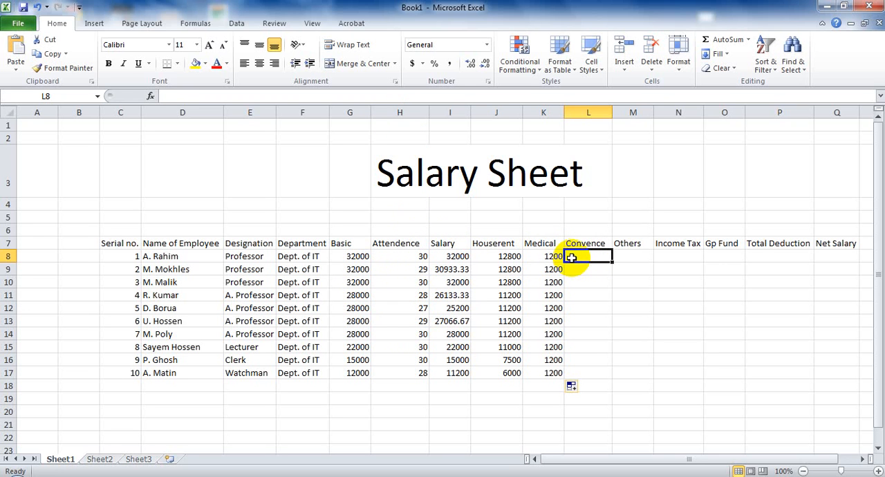
{"action": "type", "text": "H8*100"}
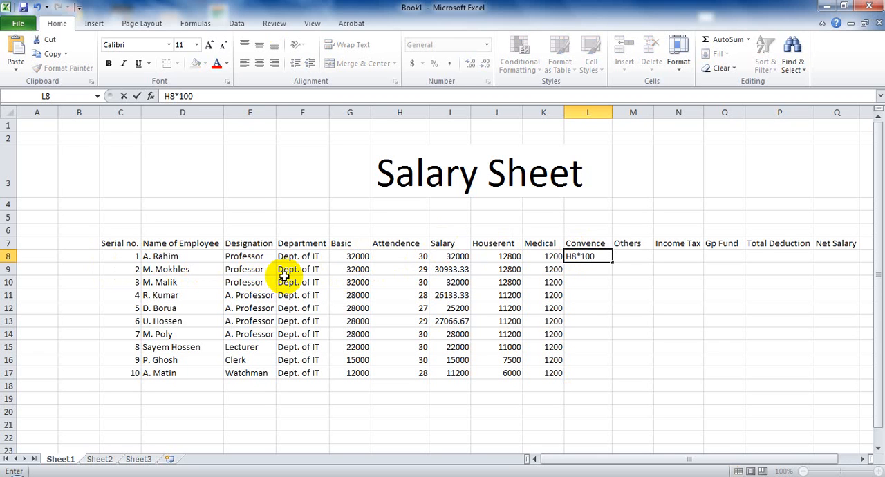
{"action": "left_click", "coordinate": [595, 257]}
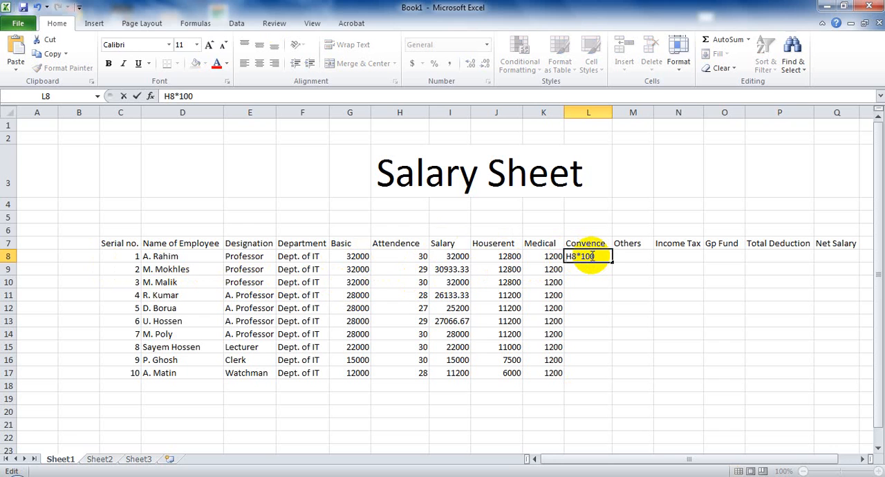
{"action": "key", "text": "Home"}
{"action": "type", "text": "="}
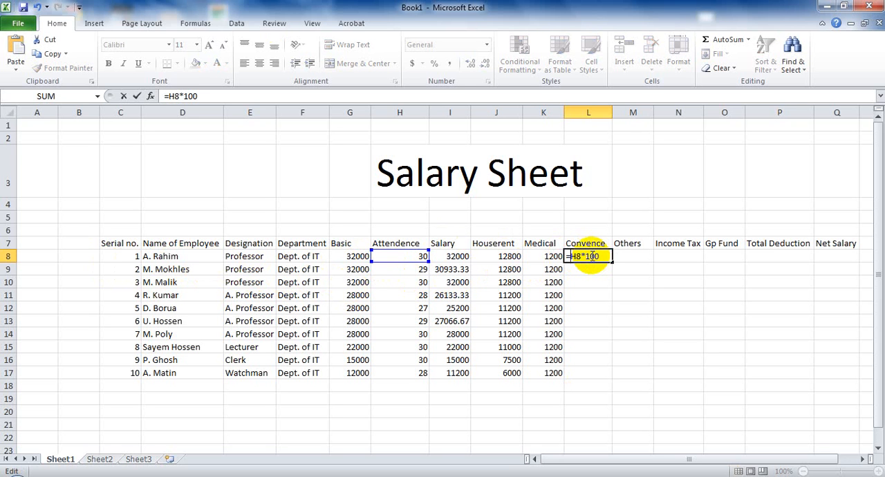
{"action": "type", "text": "("}
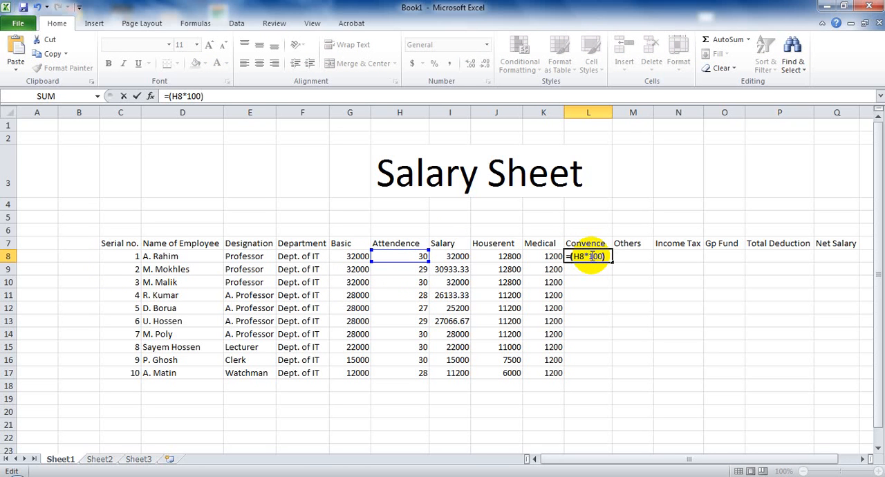
{"action": "key", "text": "Return"}
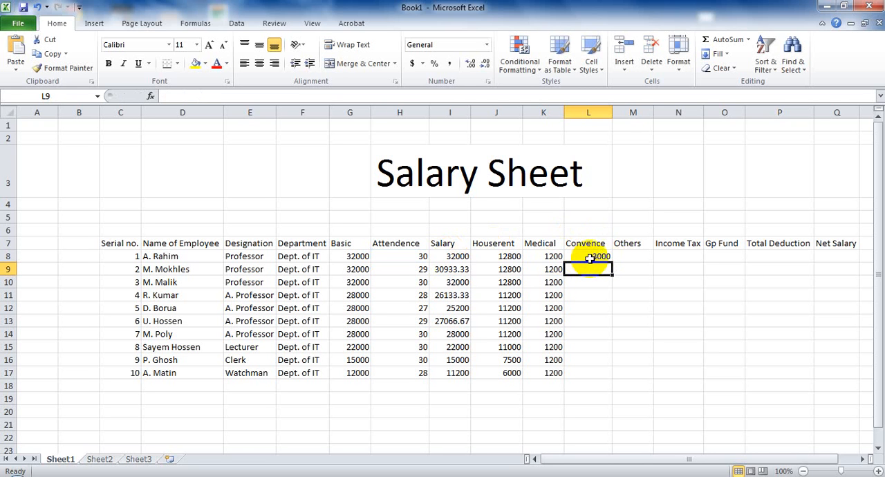
{"action": "left_click", "coordinate": [594, 255]}
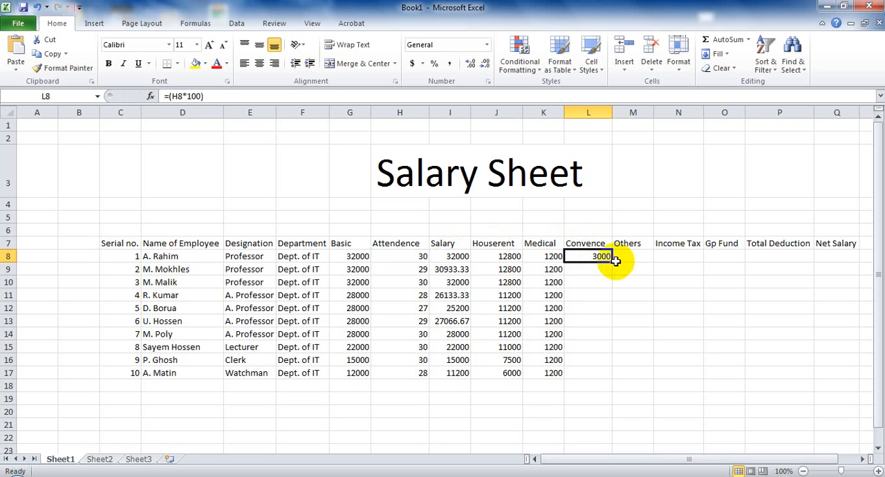
{"action": "left_click_drag", "start_coordinate": [612, 264], "coordinate": [602, 373]}
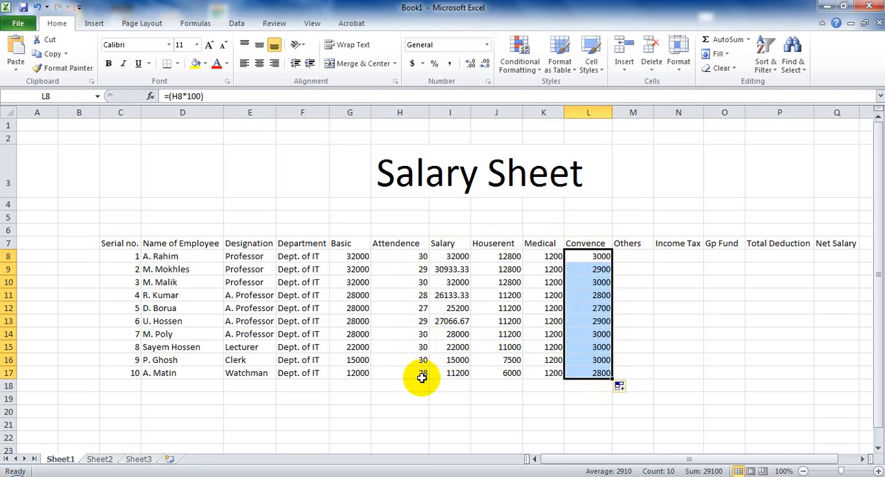
- Calculate the Others allowance in M8 with the formula =(G8*2%) and fill it down through M17
{"action": "left_click", "coordinate": [630, 255]}
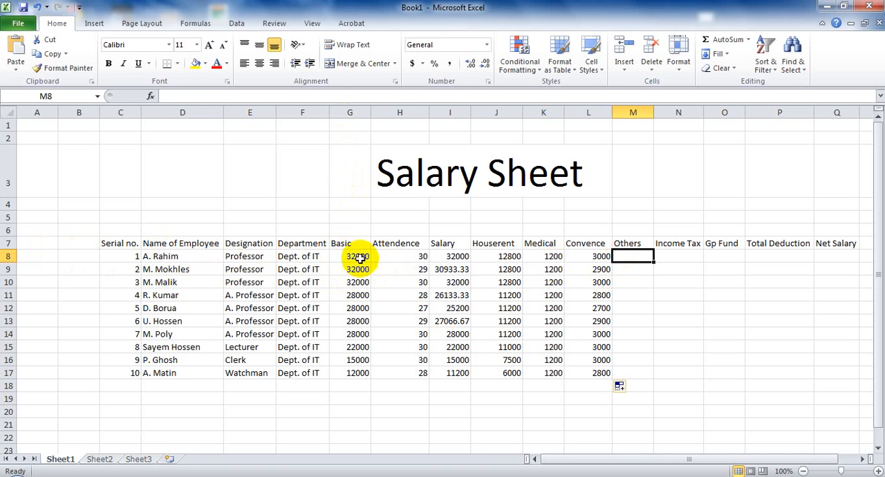
{"action": "type", "text": "="}
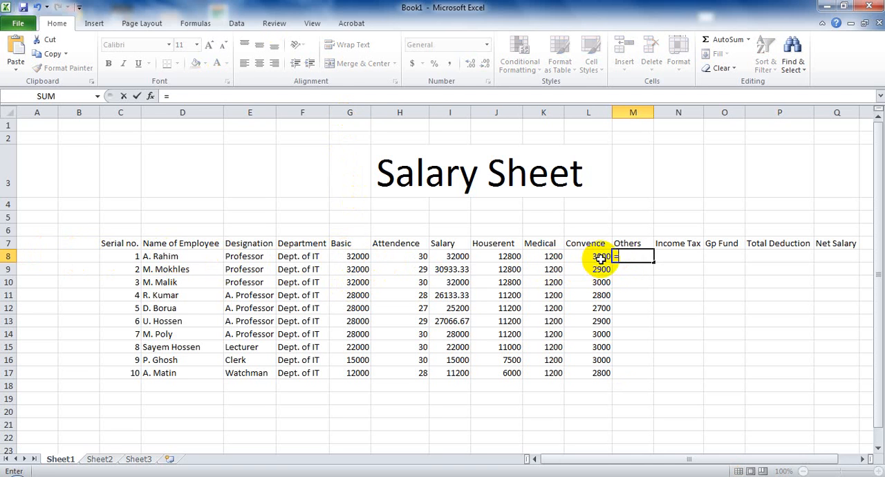
{"action": "type", "text": "G8*2%)"}
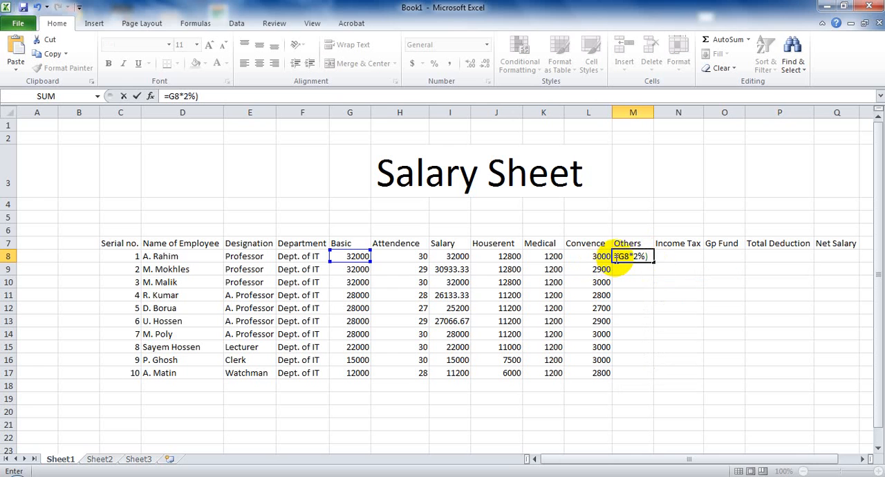
{"action": "left_click", "coordinate": [617, 257]}
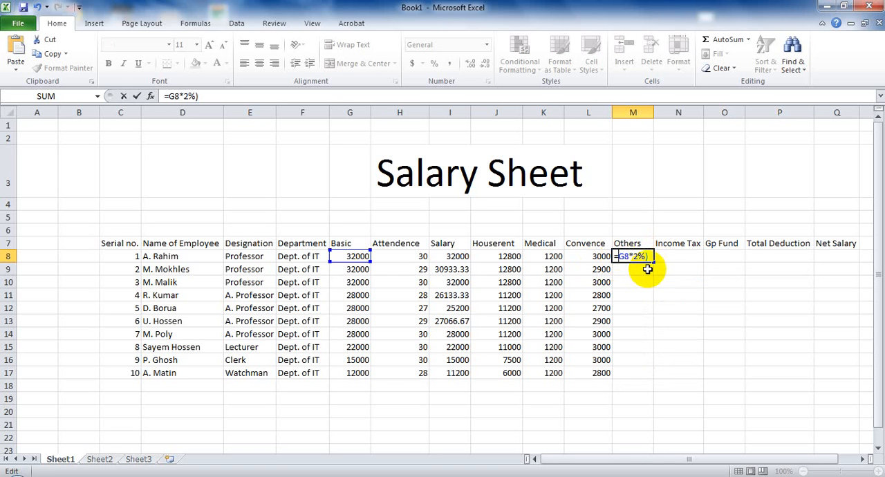
{"action": "type", "text": "("}
{"action": "key", "text": "Return"}
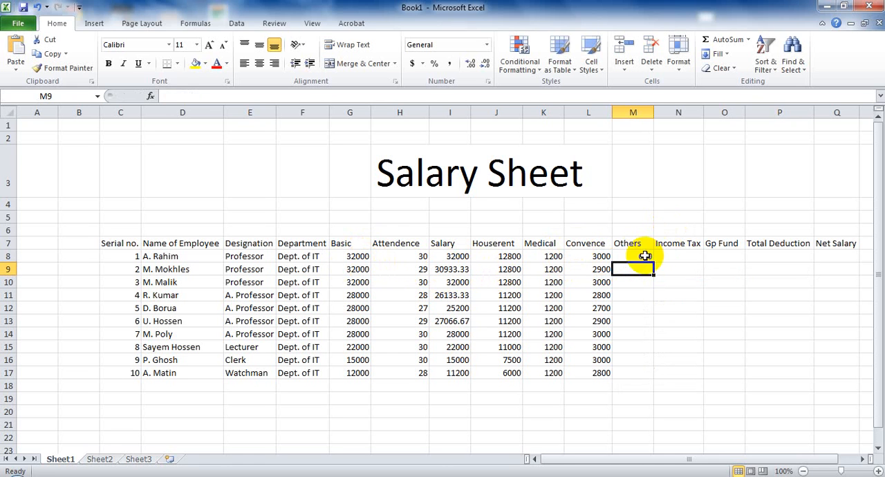
{"action": "left_click", "coordinate": [644, 256]}
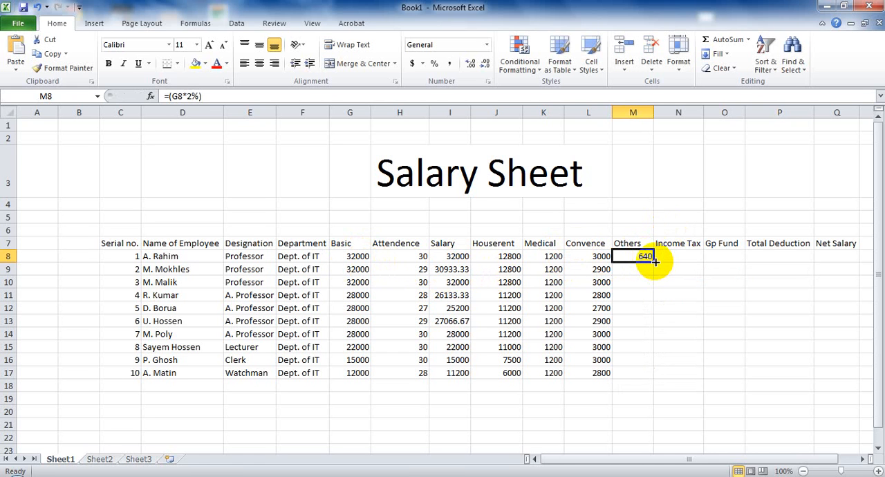
{"action": "left_click_drag", "start_coordinate": [653, 261], "coordinate": [650, 371]}
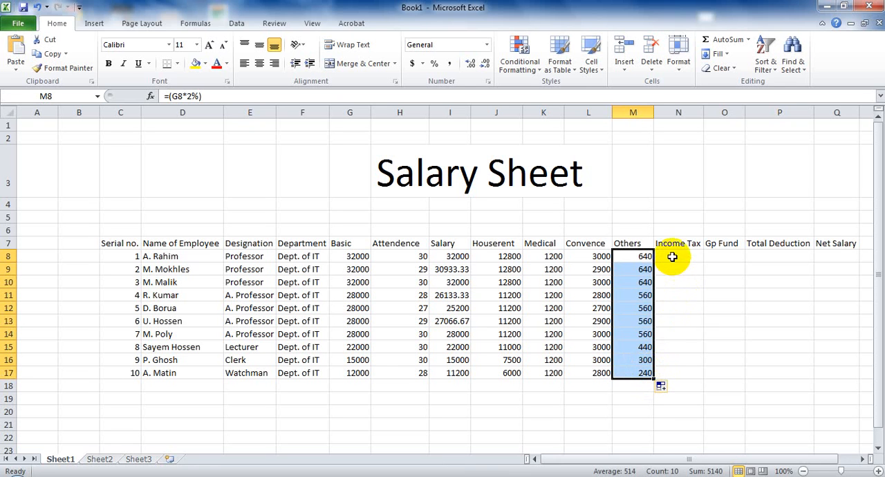
- Insert a new blank column between the Others and Income Tax columns
{"action": "left_click", "coordinate": [677, 259]}
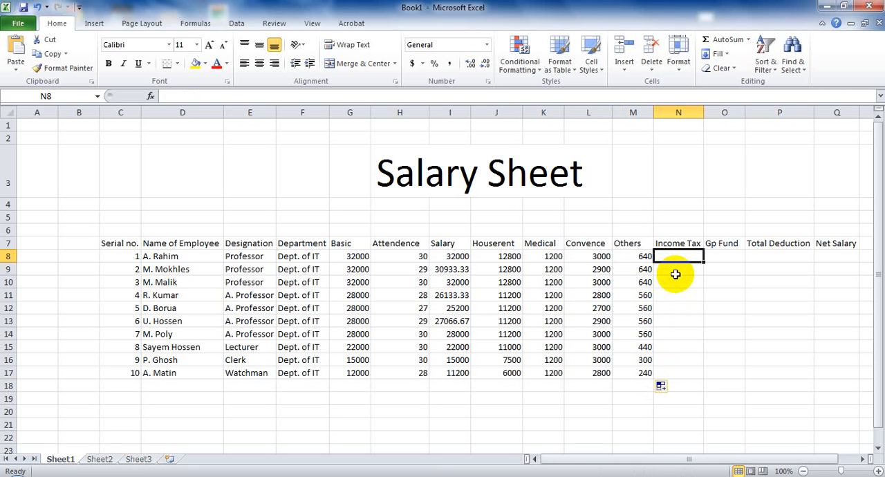
{"action": "right_click", "coordinate": [657, 111]}
{"action": "left_click", "coordinate": [691, 199]}
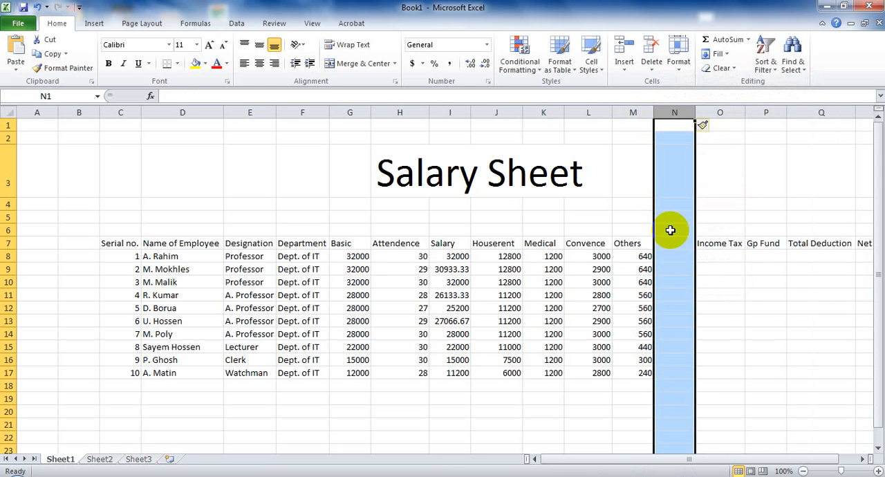
- Enter the heading Gross Salary in N7 and fit column N's width to the text
{"action": "left_click", "coordinate": [668, 243]}
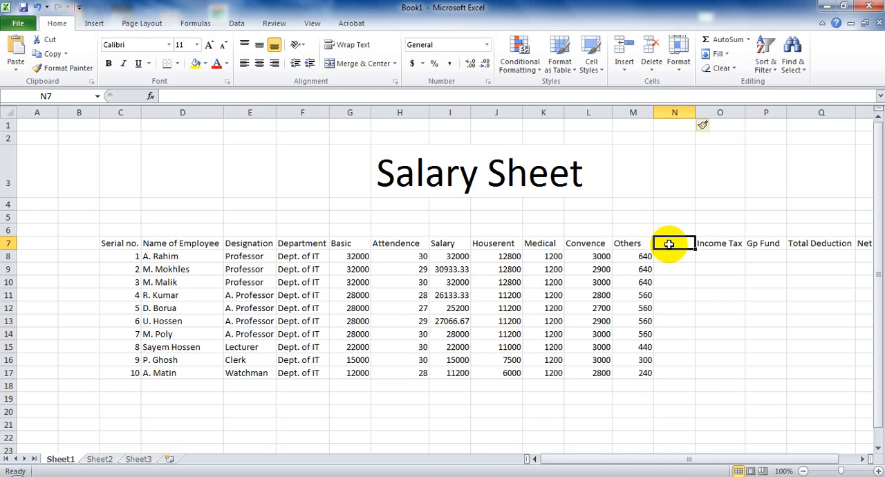
{"action": "type", "text": "Gross Salary"}
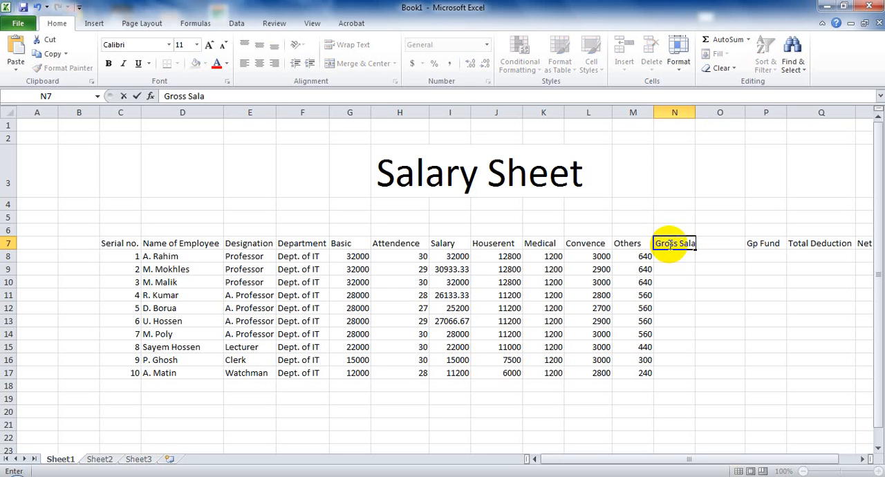
{"action": "left_click", "coordinate": [692, 113]}
{"action": "double_click", "coordinate": [695, 114]}
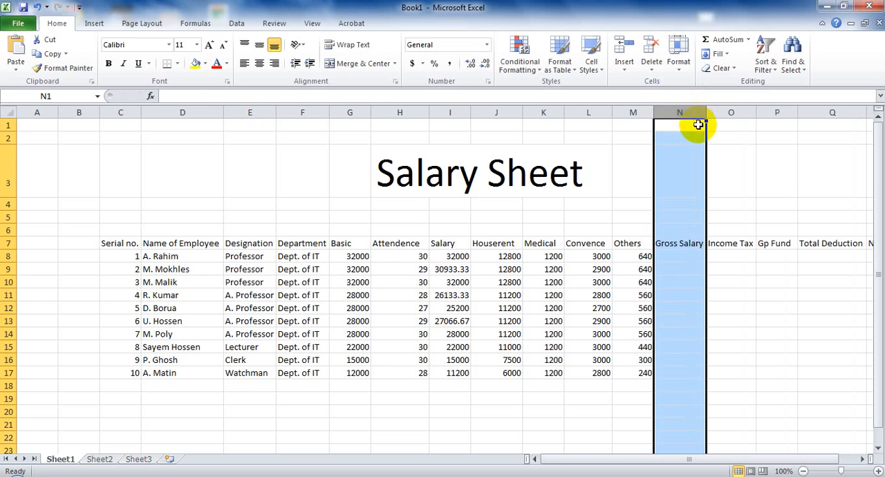
- Calculate the Gross Salary in N8 with AutoSum as =SUM(I8:M8) and fill it down through N17
{"action": "left_click", "coordinate": [675, 255]}
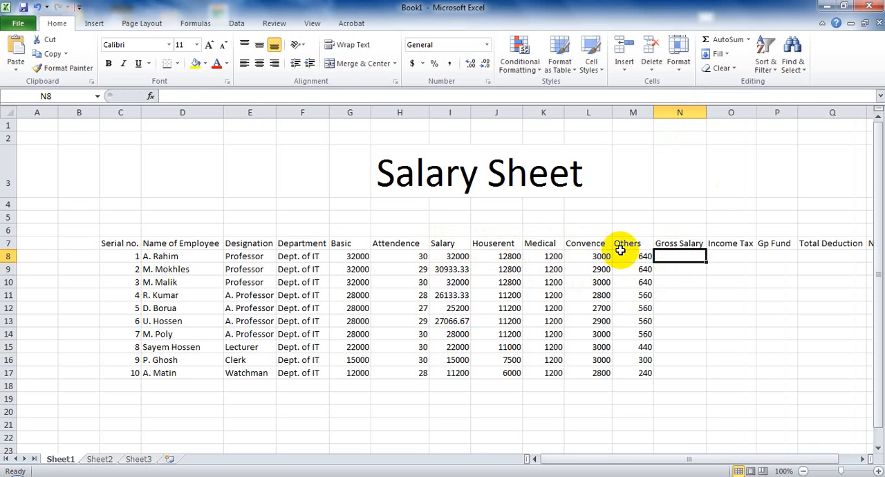
{"action": "left_click", "coordinate": [435, 254]}
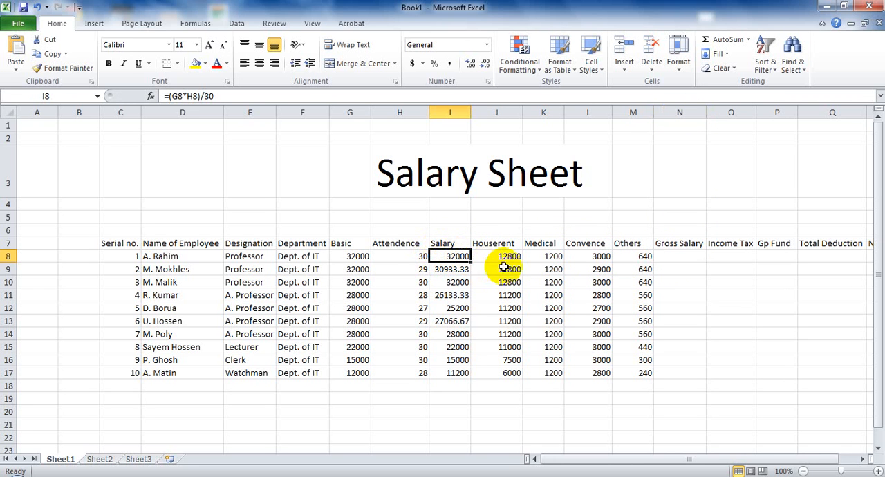
{"action": "left_click", "coordinate": [448, 281]}
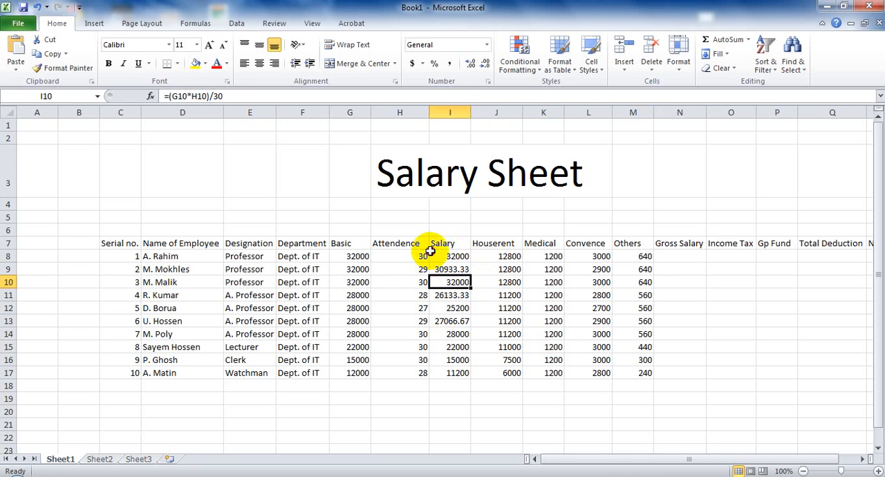
{"action": "left_click_drag", "start_coordinate": [437, 254], "coordinate": [629, 256]}
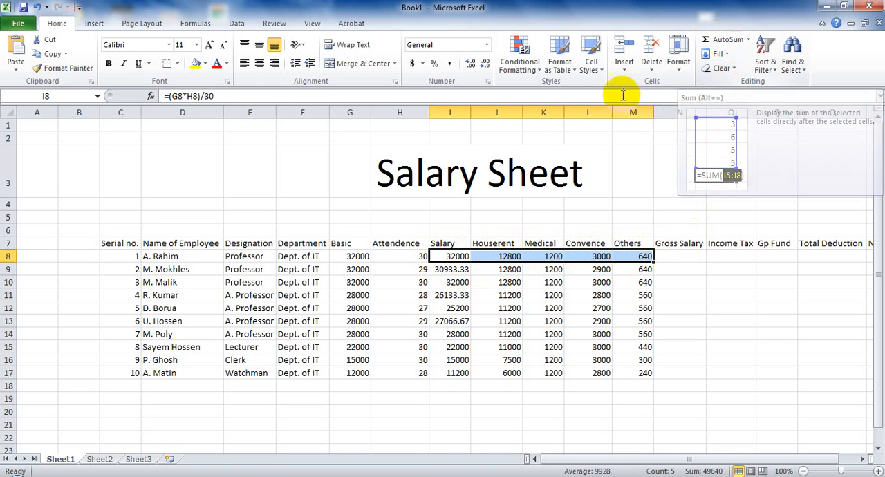
{"action": "left_click", "coordinate": [731, 43]}
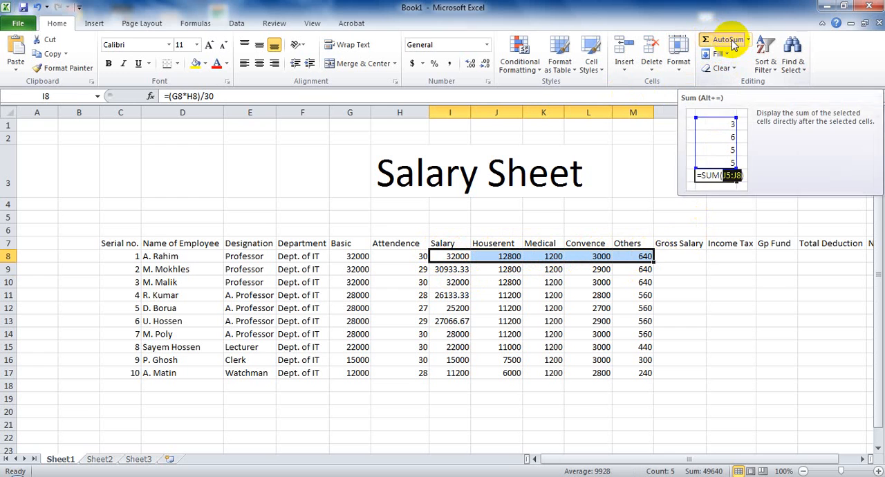
{"action": "left_click", "coordinate": [676, 269]}
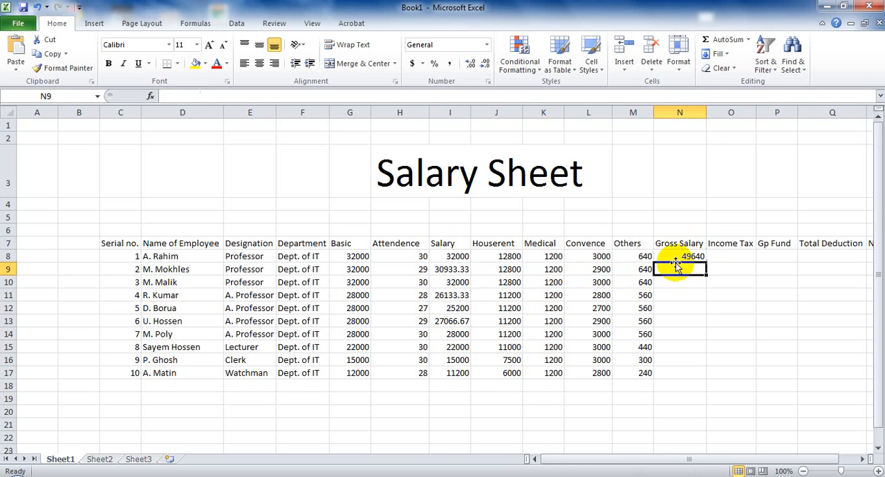
{"action": "left_click", "coordinate": [681, 256]}
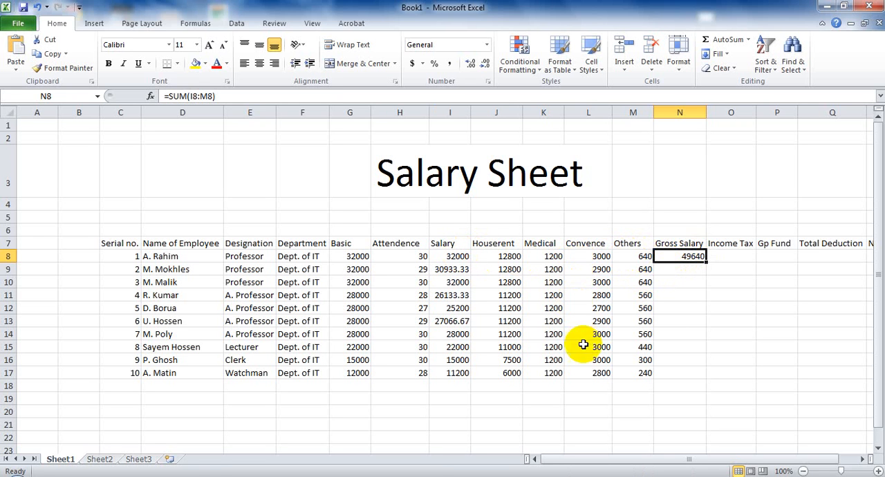
{"action": "left_click_drag", "start_coordinate": [705, 261], "coordinate": [693, 377]}
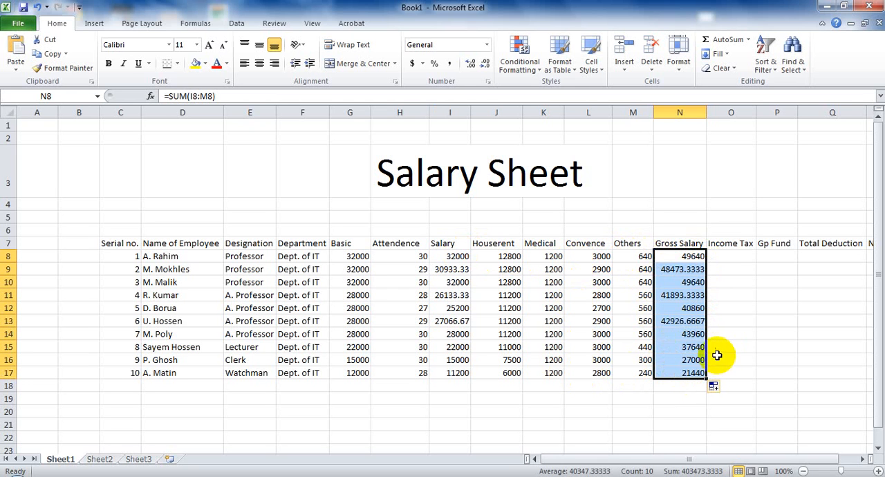
- Calculate the Income Tax in O8 with the formula =(G8*5%) and fill it down through O17
{"action": "left_click", "coordinate": [723, 255]}
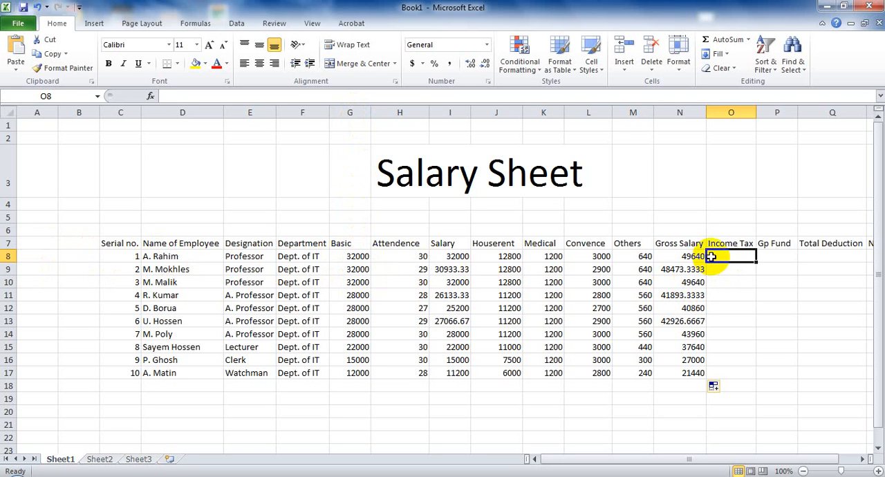
{"action": "type", "text": "="}
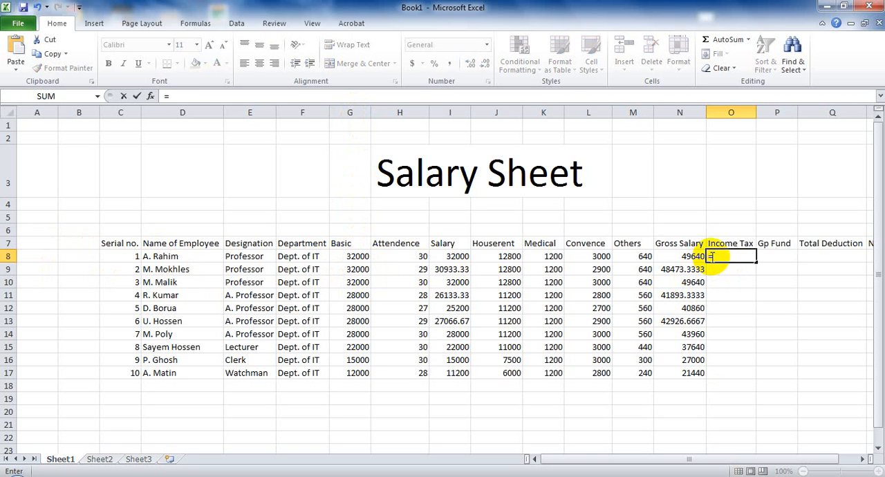
{"action": "type", "text": "(G8*5%"}
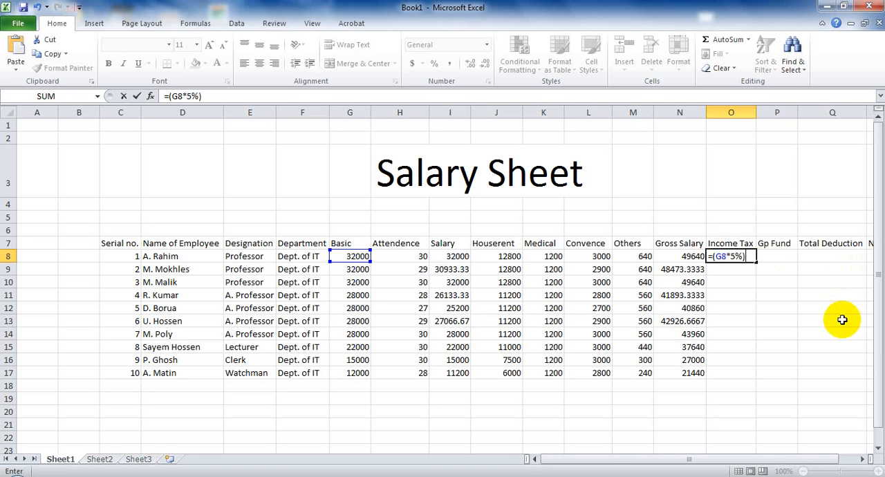
{"action": "key", "text": "Return"}
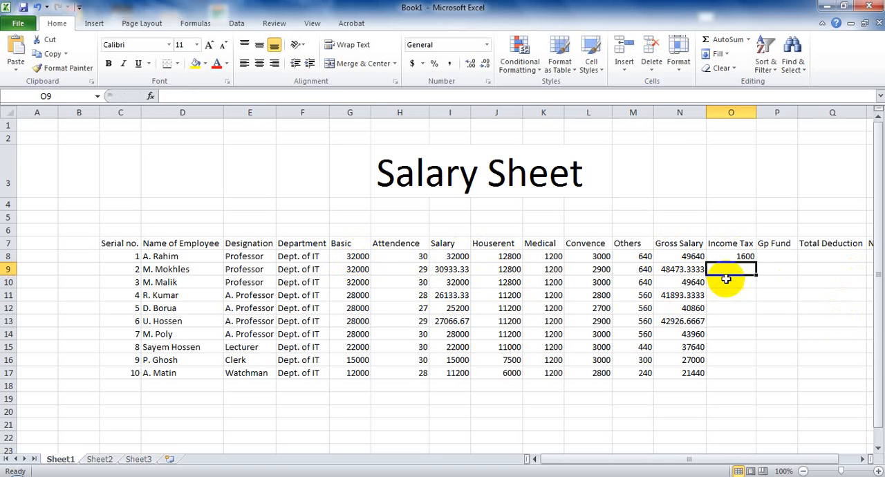
{"action": "left_click", "coordinate": [744, 256]}
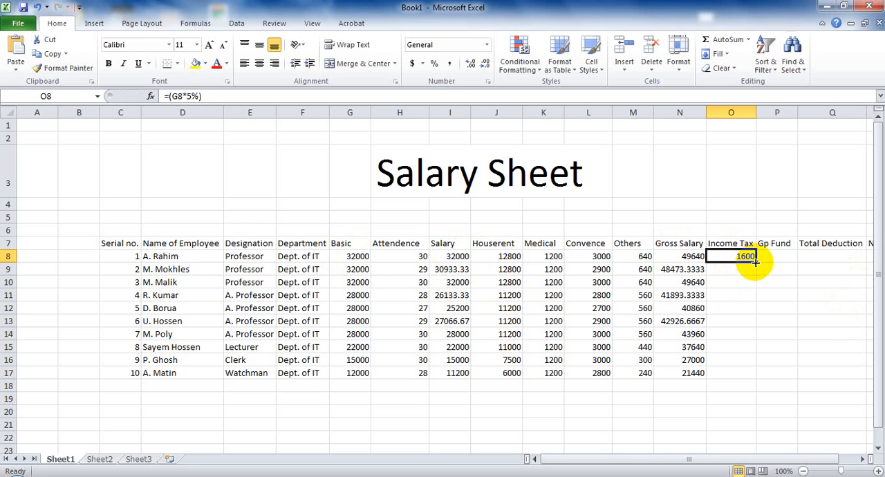
{"action": "left_click_drag", "start_coordinate": [755, 261], "coordinate": [755, 373]}
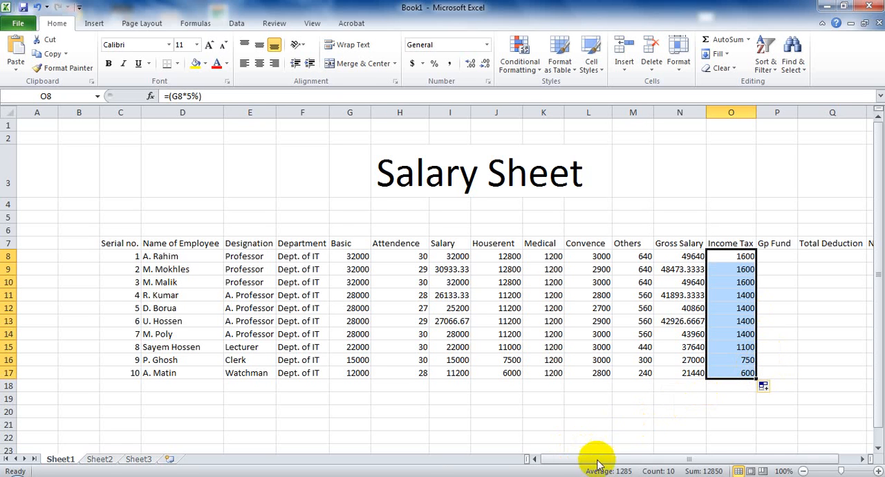
- Calculate the Gp Fund in P8 with the formula =(G8*8.22%) and fill it down through P17
{"action": "left_click_drag", "start_coordinate": [616, 458], "coordinate": [671, 454]}
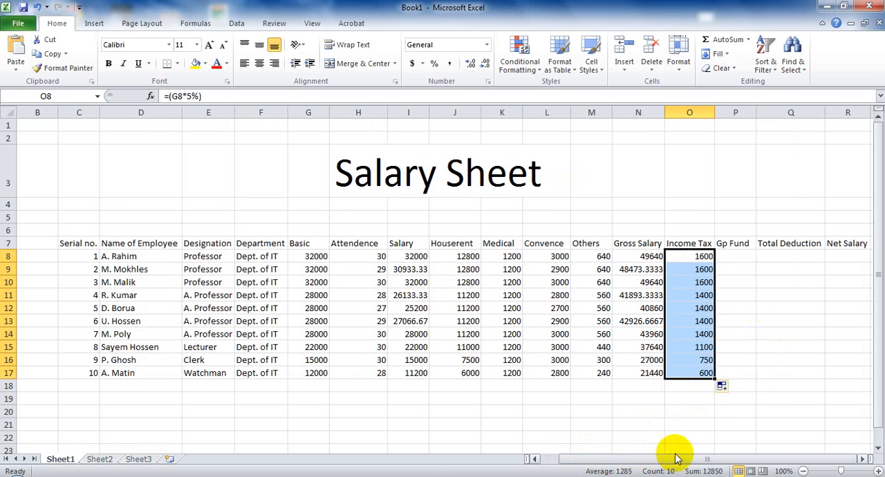
{"action": "left_click", "coordinate": [728, 255]}
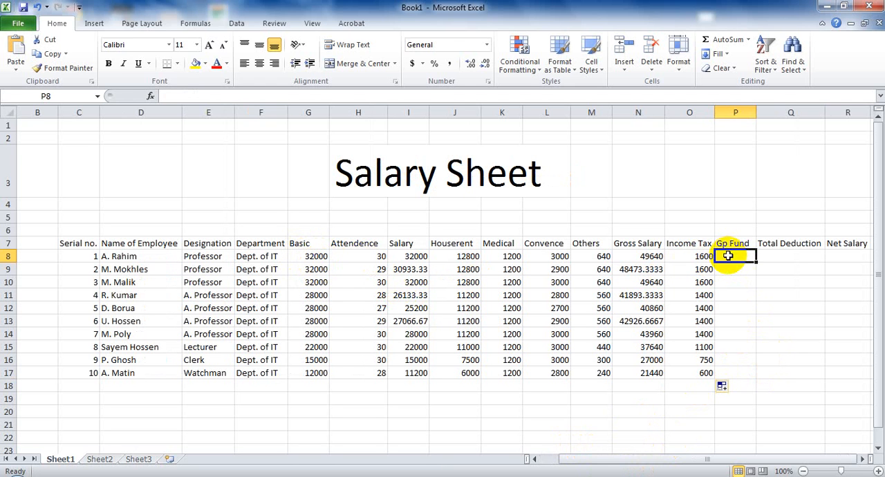
{"action": "type", "text": "="}
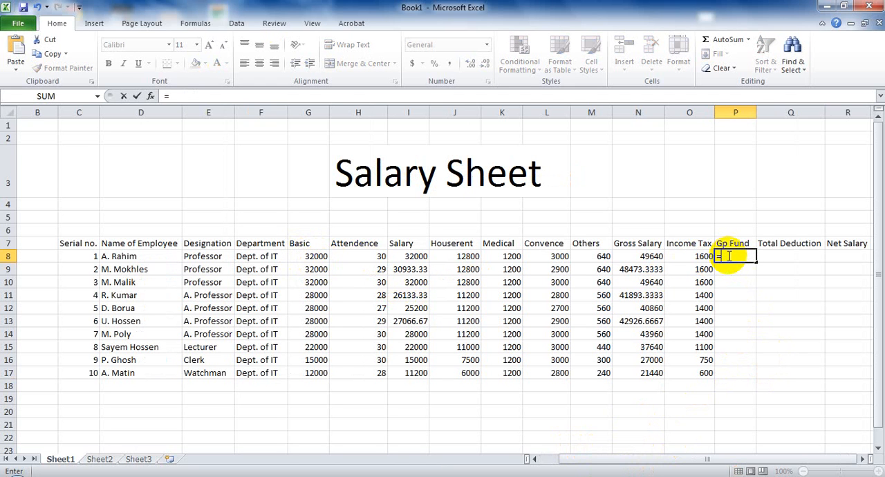
{"action": "type", "text": "9G"}
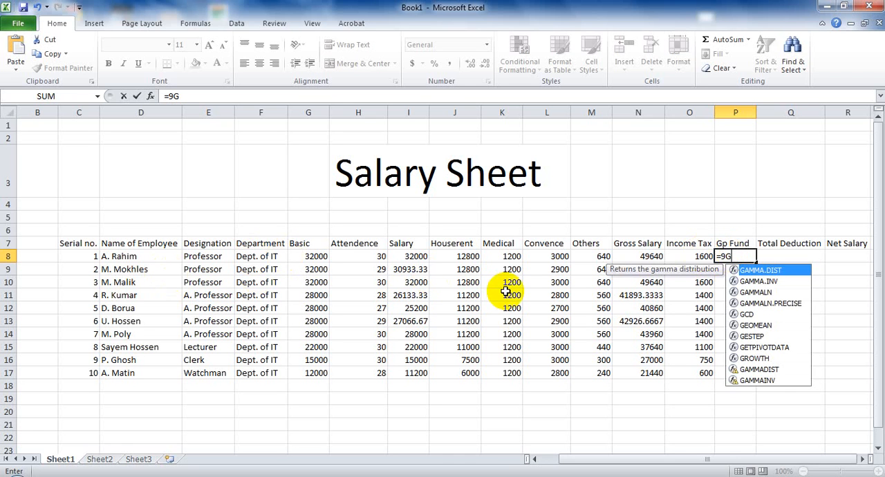
{"action": "type", "text": "8"}
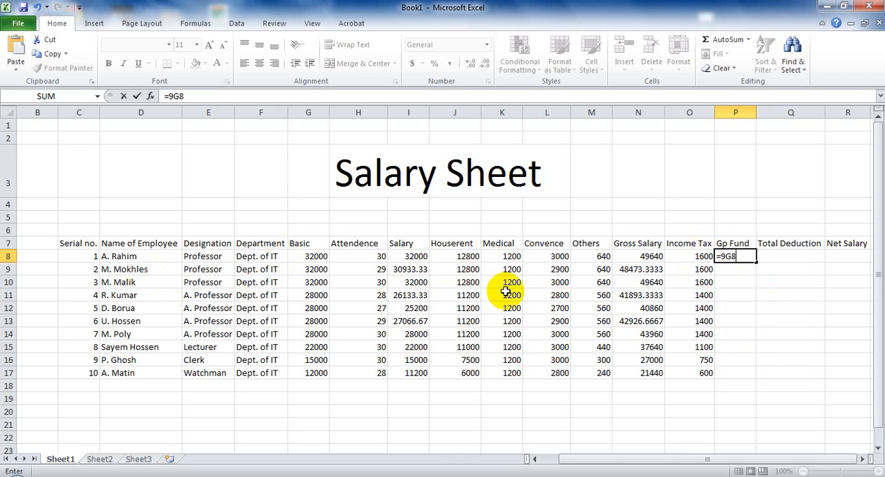
{"action": "key", "text": "BackSpace"}
{"action": "key", "text": "BackSpace"}
{"action": "type", "text": "G"}
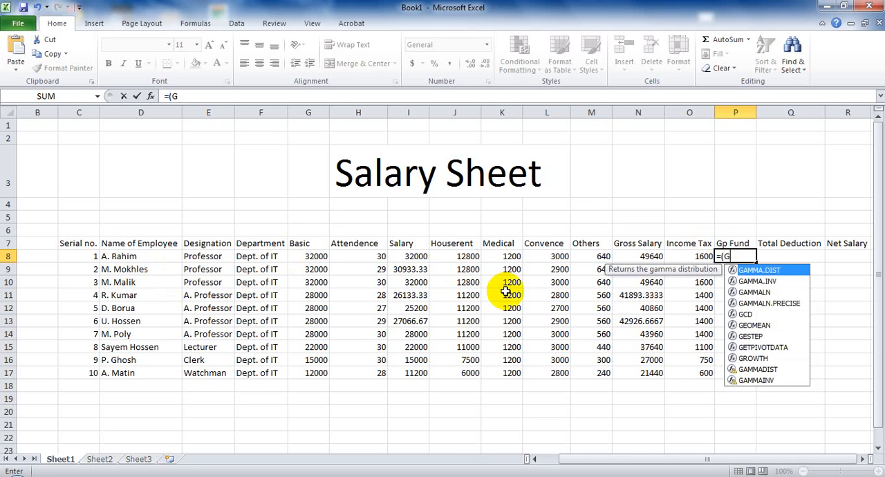
{"action": "type", "text": "8*8.22%"}
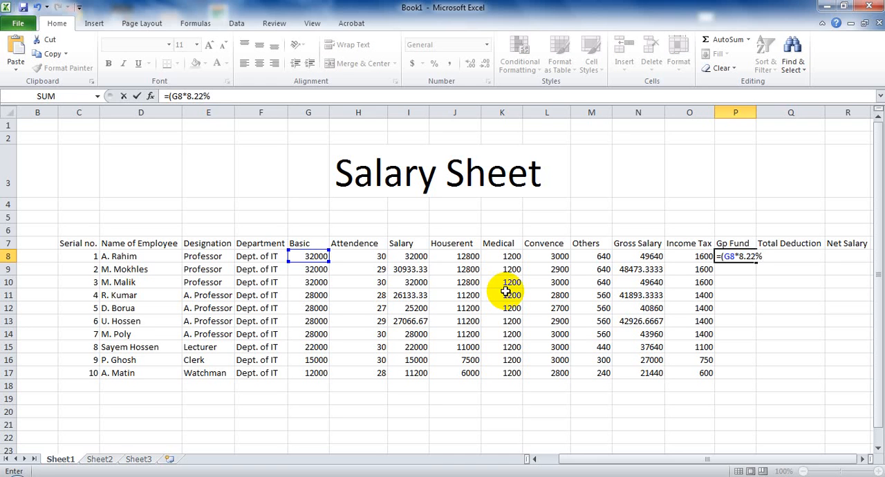
{"action": "key", "text": "Return"}
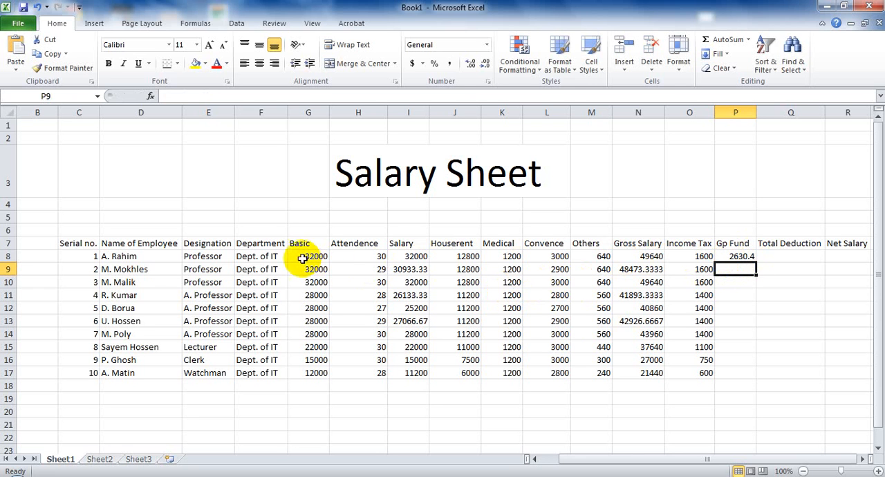
{"action": "left_click", "coordinate": [749, 257]}
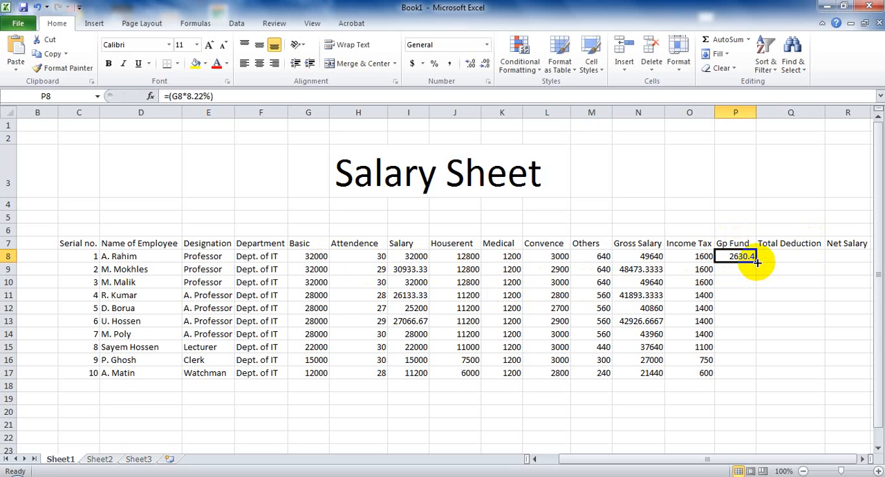
{"action": "left_click_drag", "start_coordinate": [757, 263], "coordinate": [753, 378]}
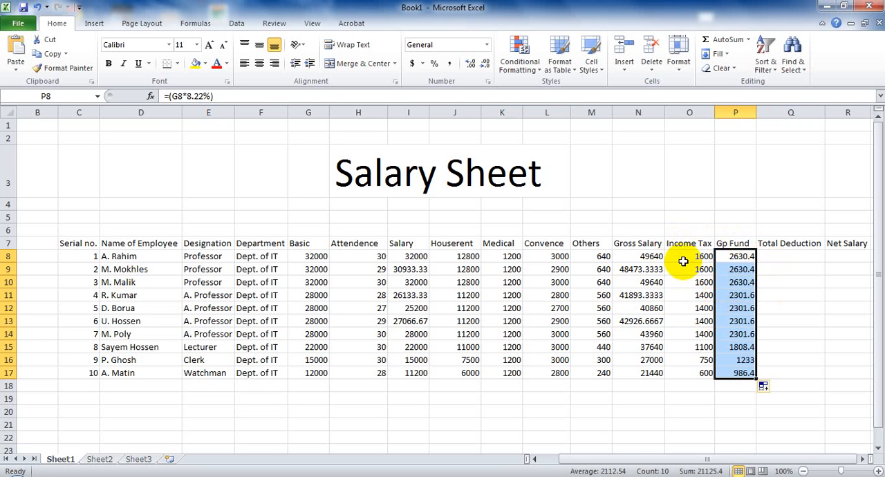
- Calculate the Total Deduction in Q8 with the formula =(O8+P8) and fill it down through Q17
{"action": "left_click", "coordinate": [773, 255]}
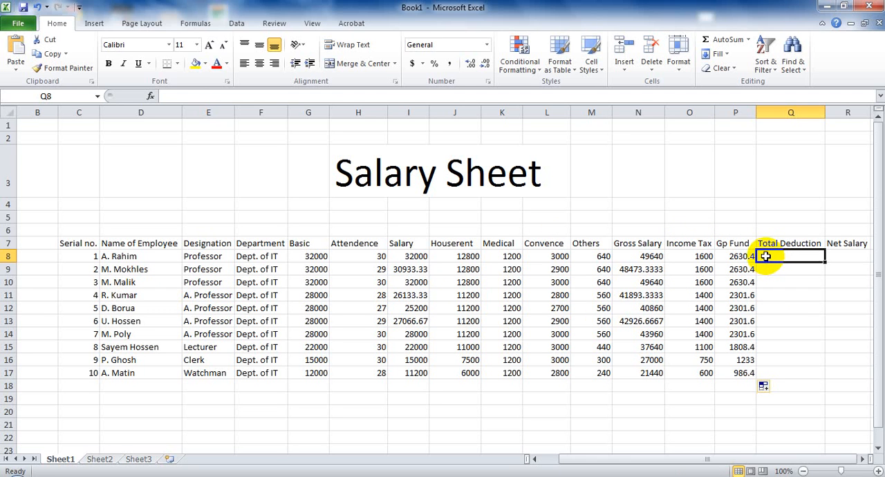
{"action": "type", "text": "=("}
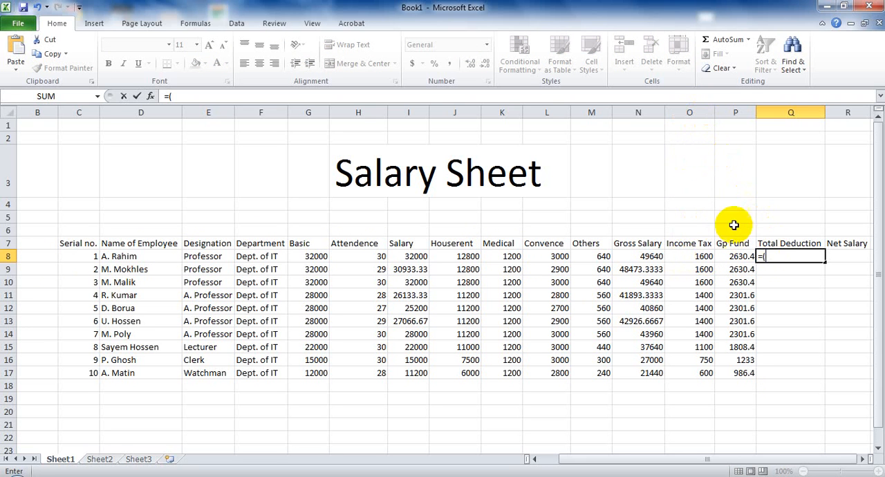
{"action": "type", "text": "O"}
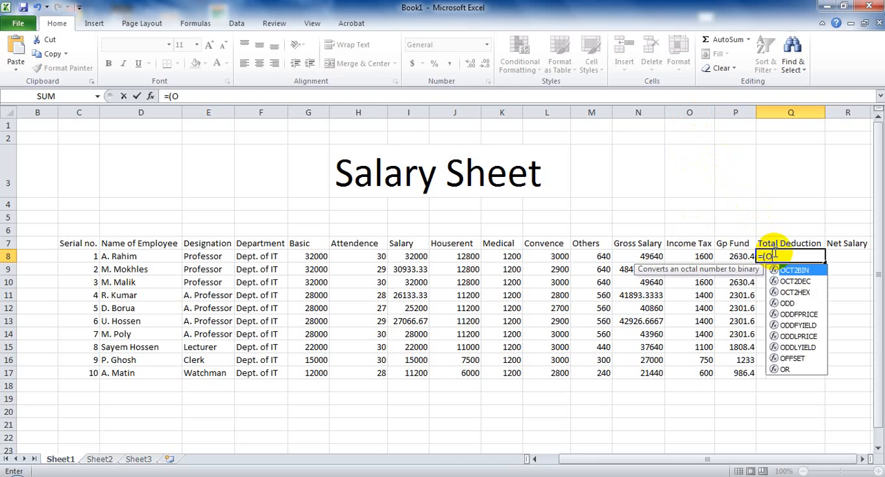
{"action": "type", "text": "8+"}
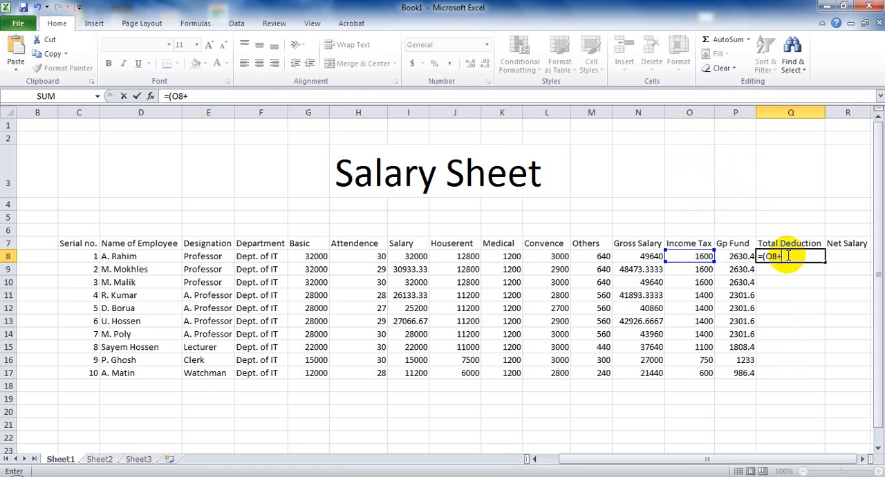
{"action": "type", "text": "P8"}
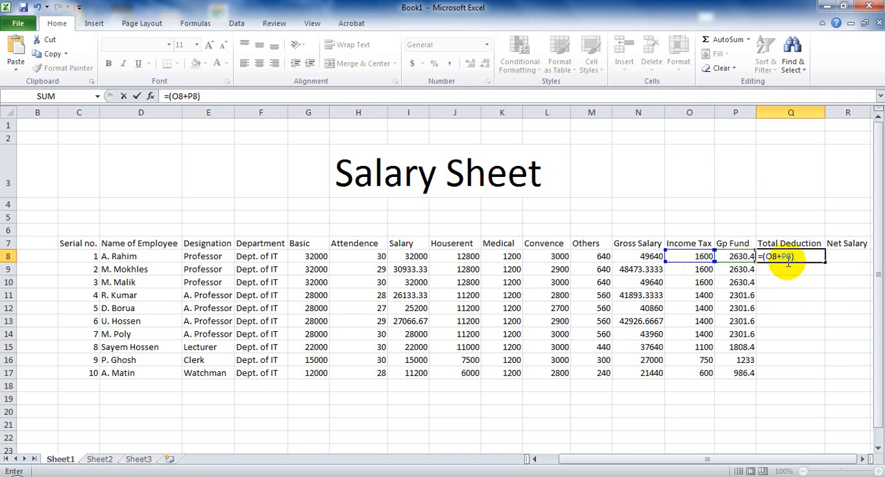
{"action": "key", "text": "Return"}
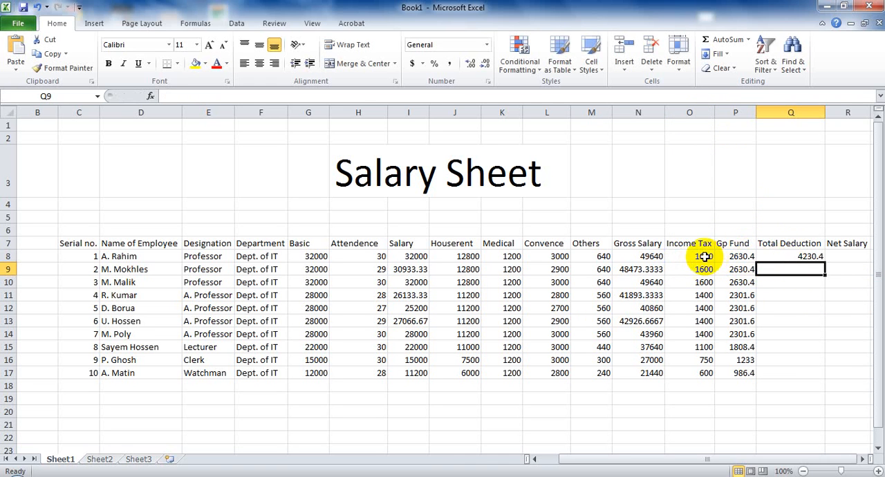
{"action": "left_click", "coordinate": [772, 255]}
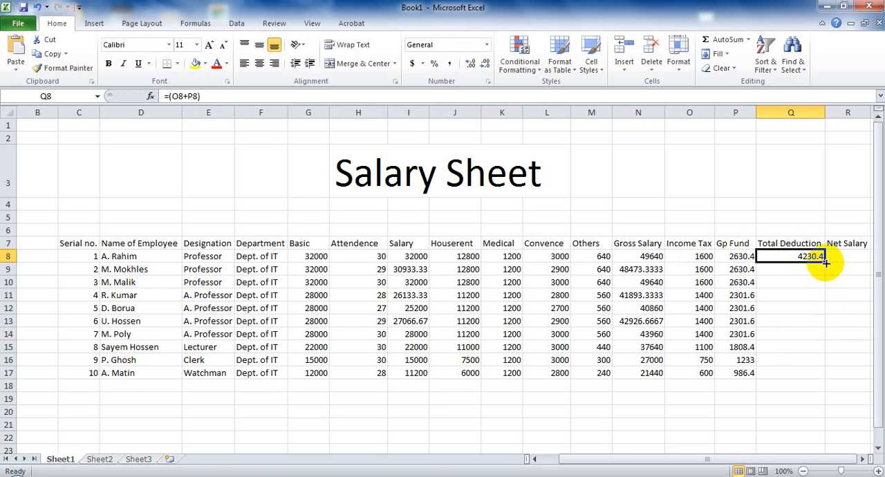
{"action": "left_click_drag", "start_coordinate": [825, 262], "coordinate": [820, 375]}
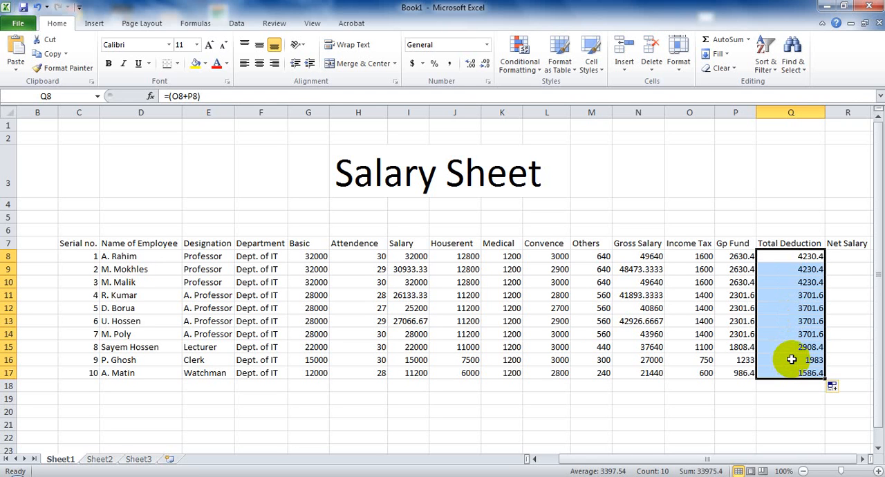
- Calculate the Net Salary in R8 with the formula =(N8-Q8) and fill it down through R17
{"action": "left_click", "coordinate": [835, 254]}
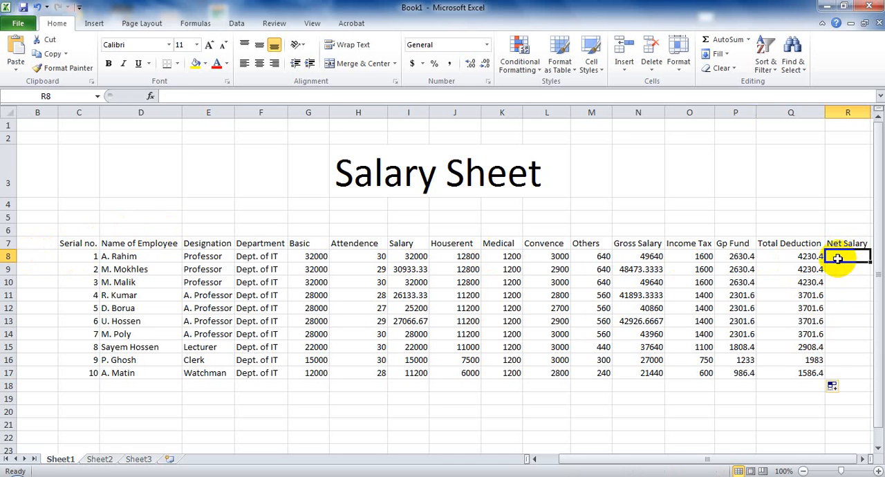
{"action": "type", "text": "+"}
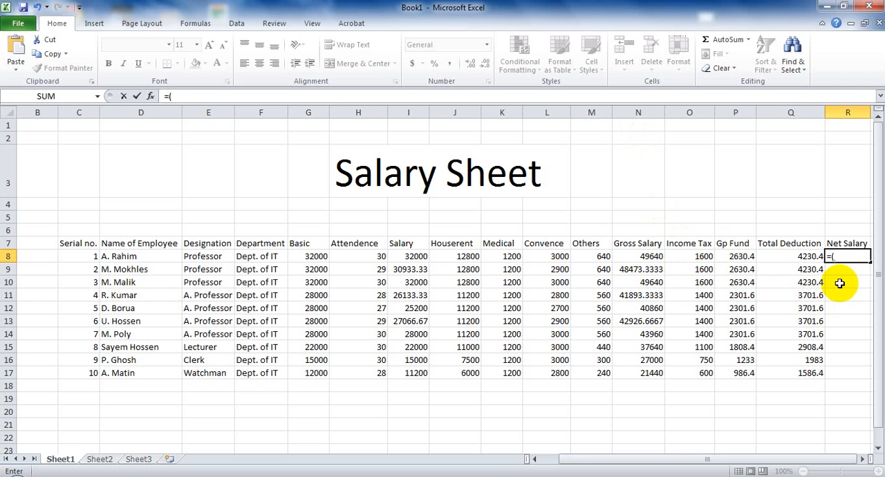
{"action": "type", "text": "N"}
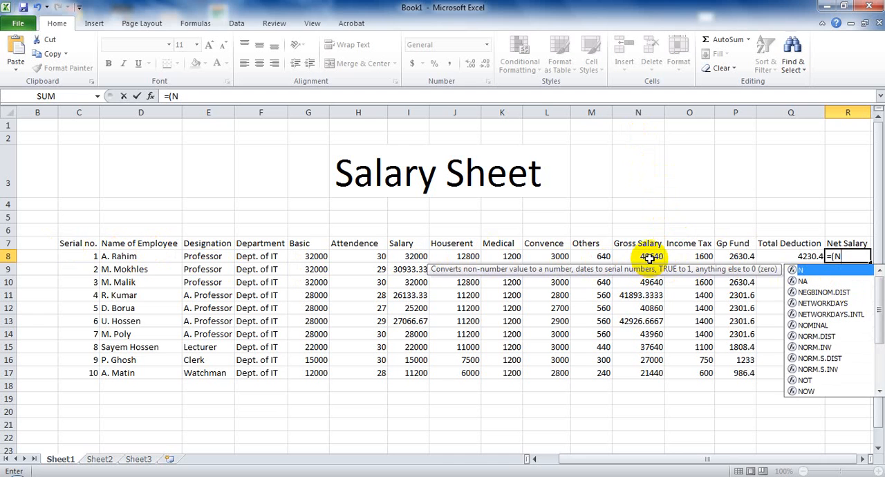
{"action": "type", "text": "8-"}
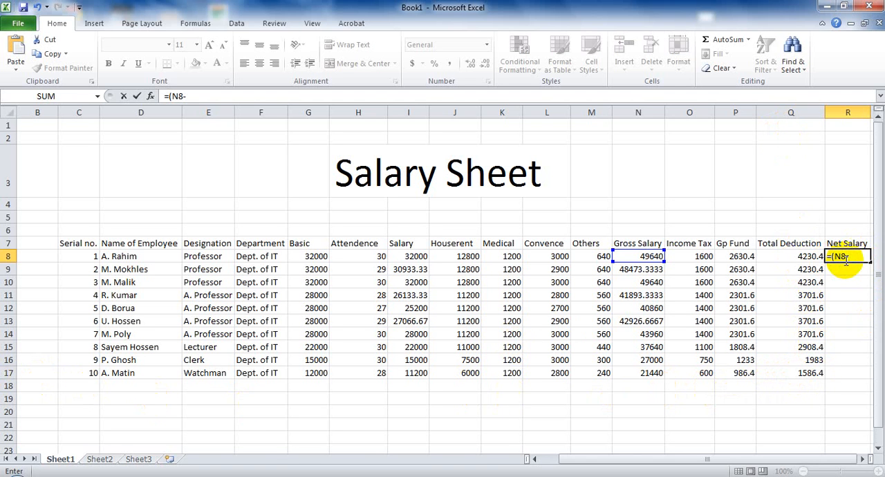
{"action": "type", "text": "Q8"}
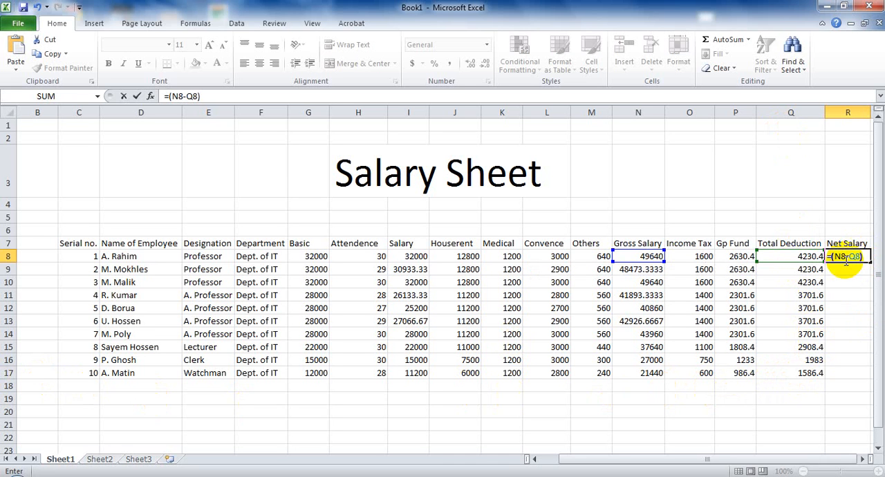
{"action": "type", "text": ")"}
{"action": "key", "text": "Return"}
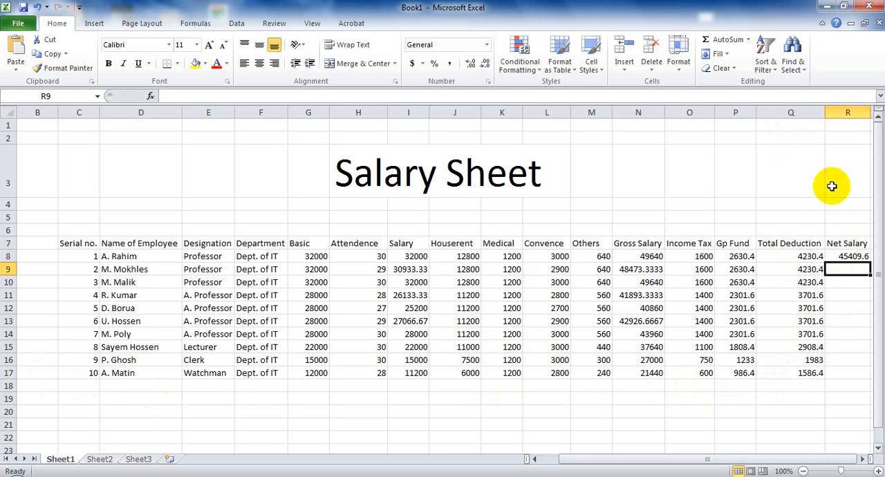
{"action": "left_click", "coordinate": [847, 256]}
{"action": "left_click_drag", "start_coordinate": [870, 259], "coordinate": [868, 376]}
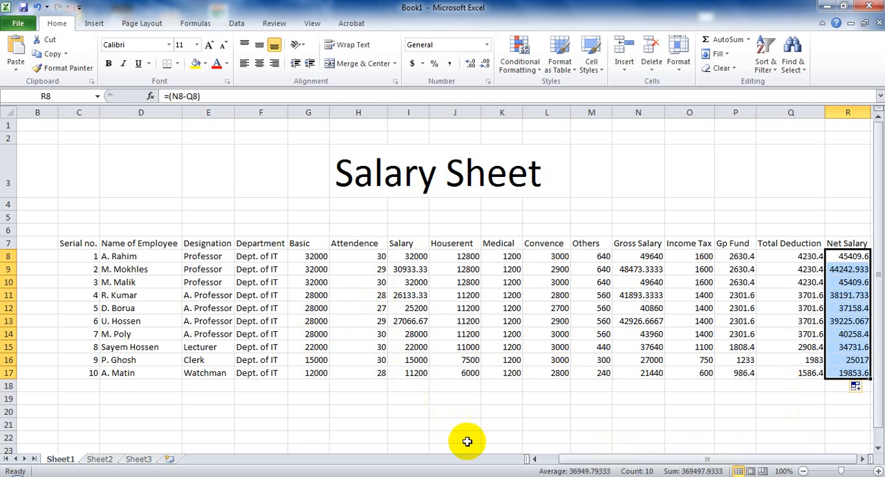
{"action": "left_click", "coordinate": [638, 398]}
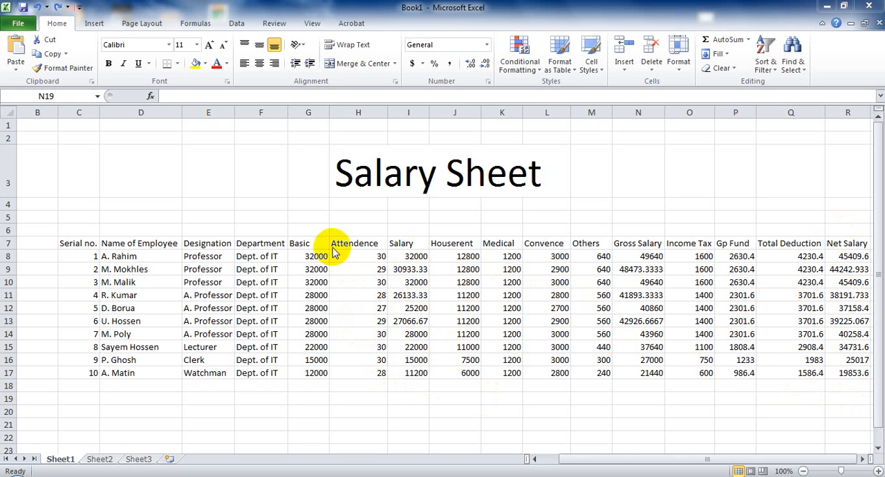
- Total the Salary through Net Salary columns in row 18 by applying AutoSum to I8:R17
{"action": "left_click", "coordinate": [392, 251]}
{"action": "left_click_drag", "start_coordinate": [390, 253], "coordinate": [844, 366]}
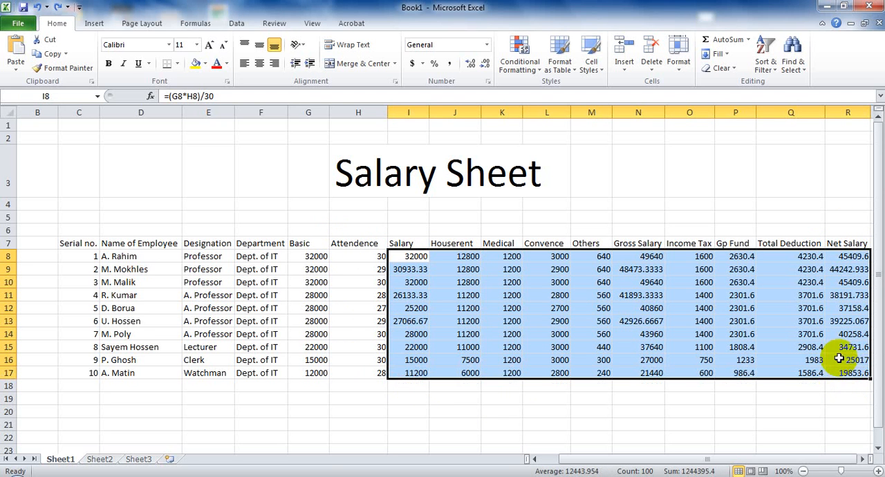
{"action": "left_click", "coordinate": [723, 43]}
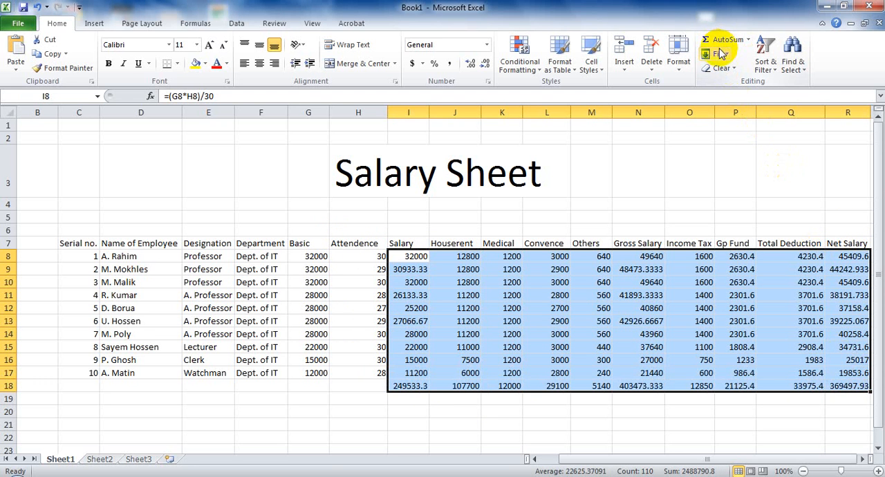
{"action": "left_click", "coordinate": [417, 399]}
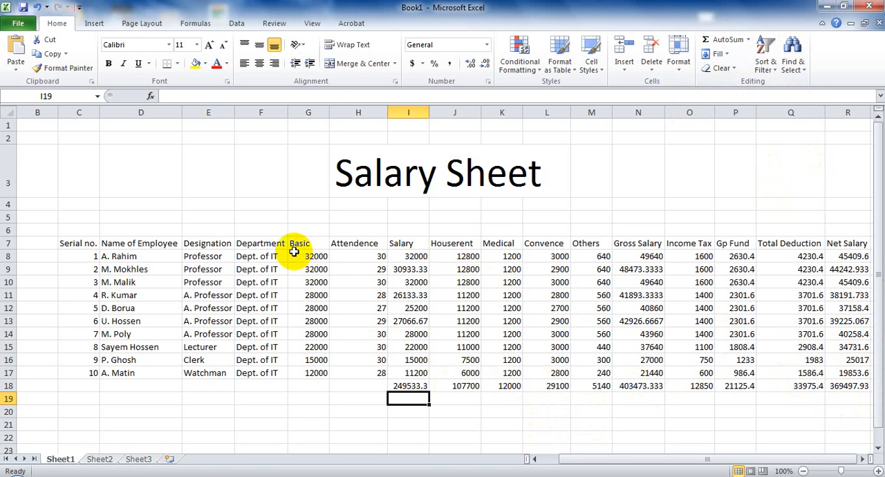
- Total the Basic column in G18 by applying AutoSum to G8:G17
{"action": "left_click_drag", "start_coordinate": [294, 252], "coordinate": [319, 369]}
{"action": "left_click", "coordinate": [314, 373]}
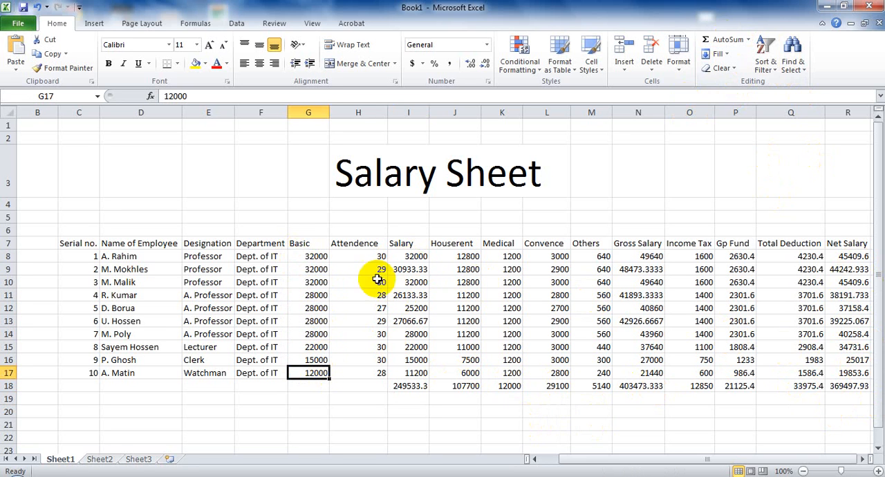
{"action": "left_click_drag", "start_coordinate": [296, 254], "coordinate": [318, 368]}
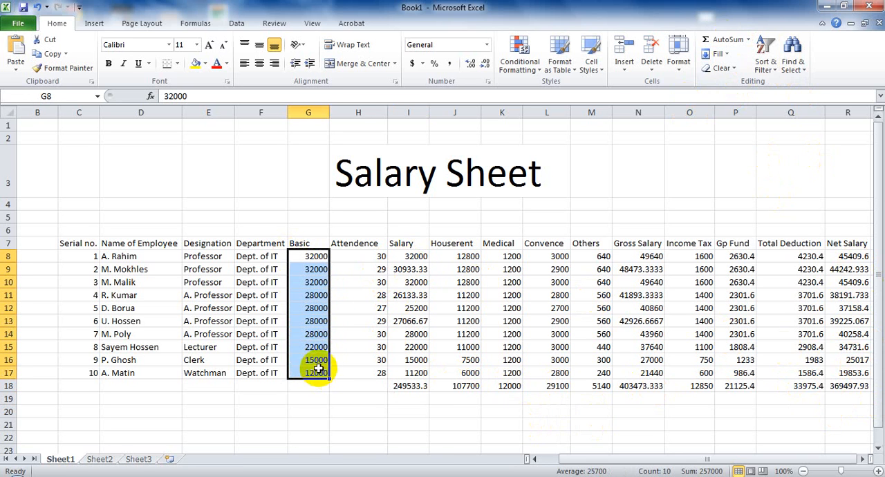
{"action": "left_click", "coordinate": [725, 39]}
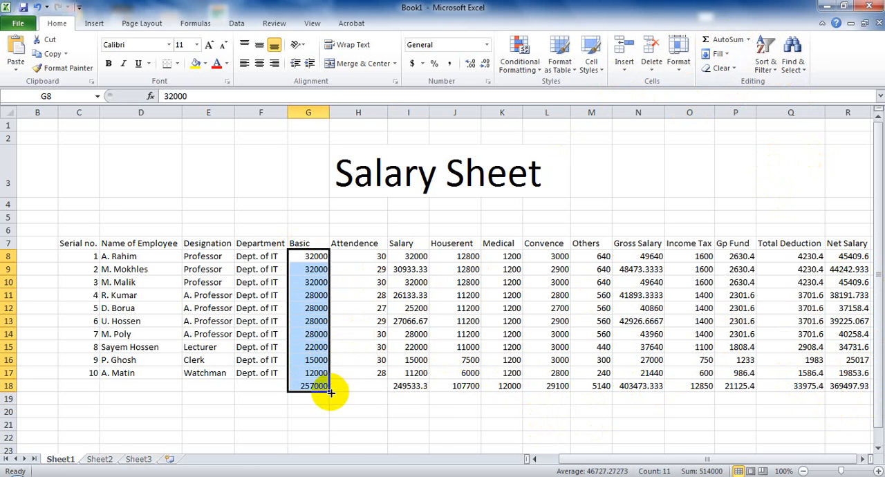
{"action": "left_click", "coordinate": [306, 400]}
{"action": "left_click", "coordinate": [262, 399]}
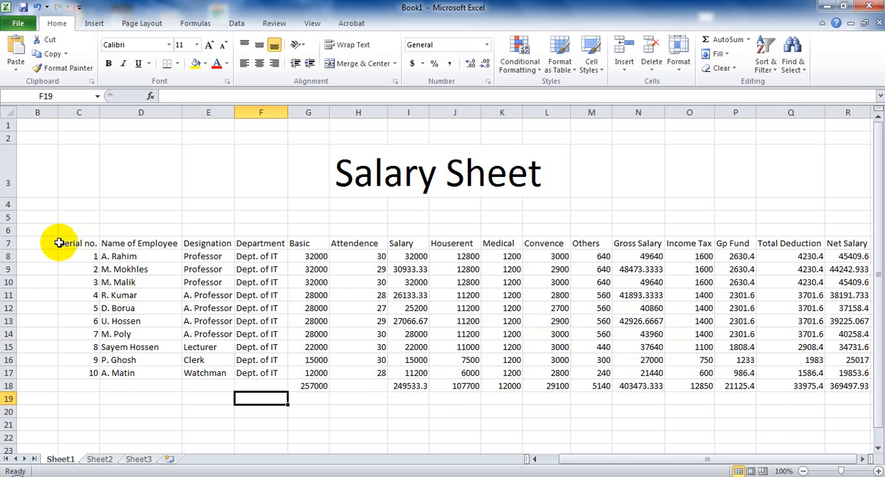
- Try right and left alignment on the whole salary table C7:R18, ending with its contents centered horizontally
{"action": "left_click_drag", "start_coordinate": [63, 240], "coordinate": [836, 385]}
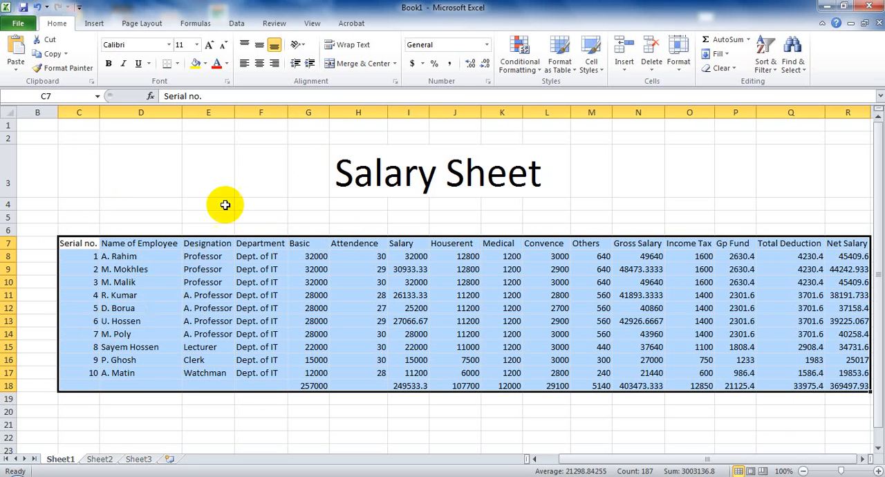
{"action": "left_click", "coordinate": [258, 65]}
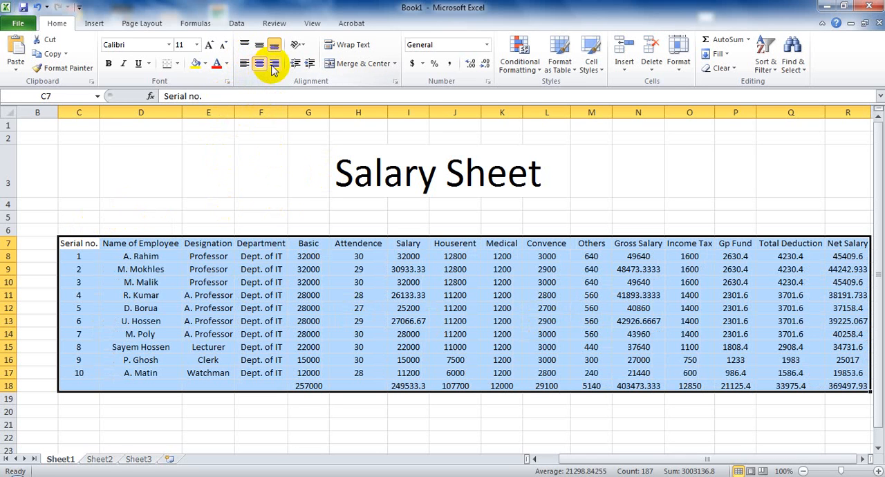
{"action": "left_click", "coordinate": [273, 64]}
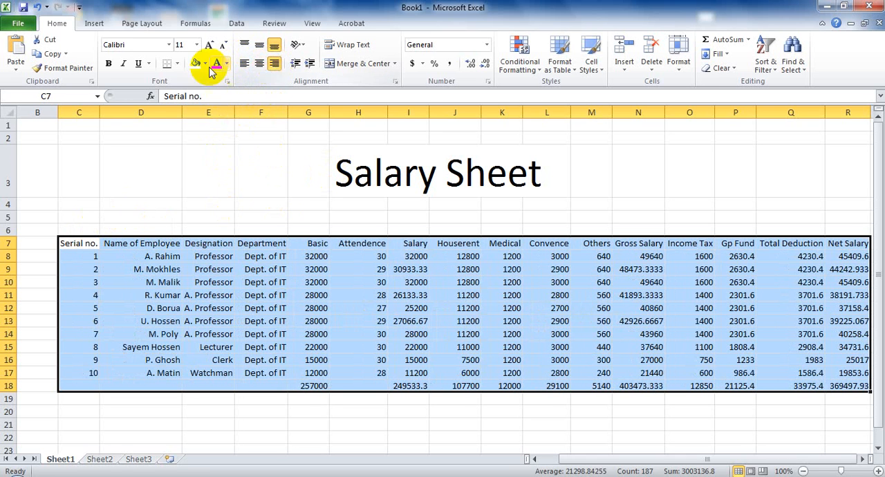
{"action": "left_click", "coordinate": [243, 63]}
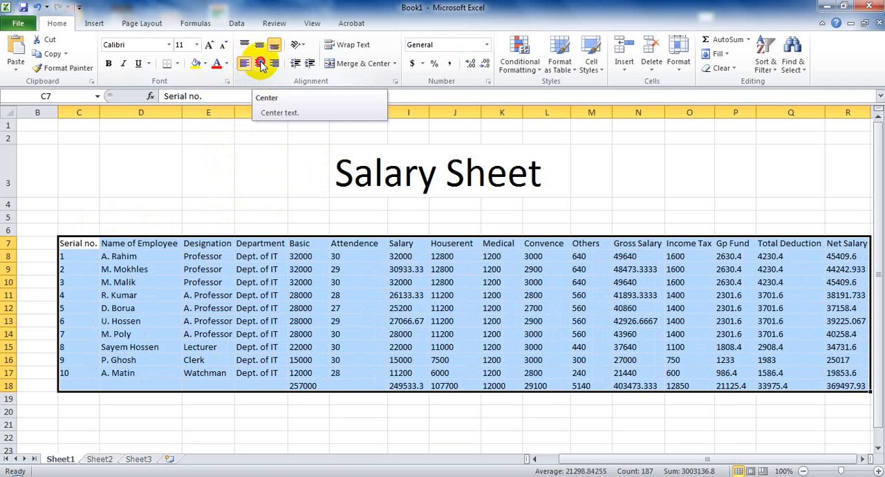
{"action": "left_click", "coordinate": [260, 63]}
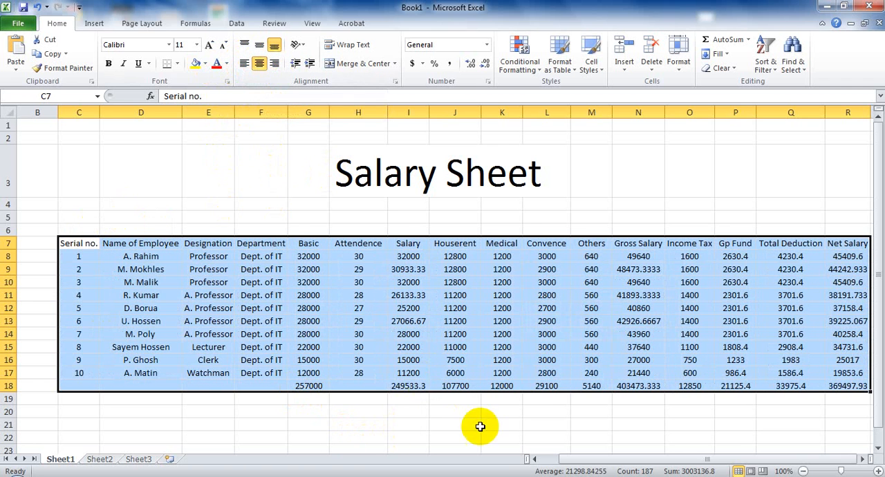
{"action": "left_click", "coordinate": [478, 426]}
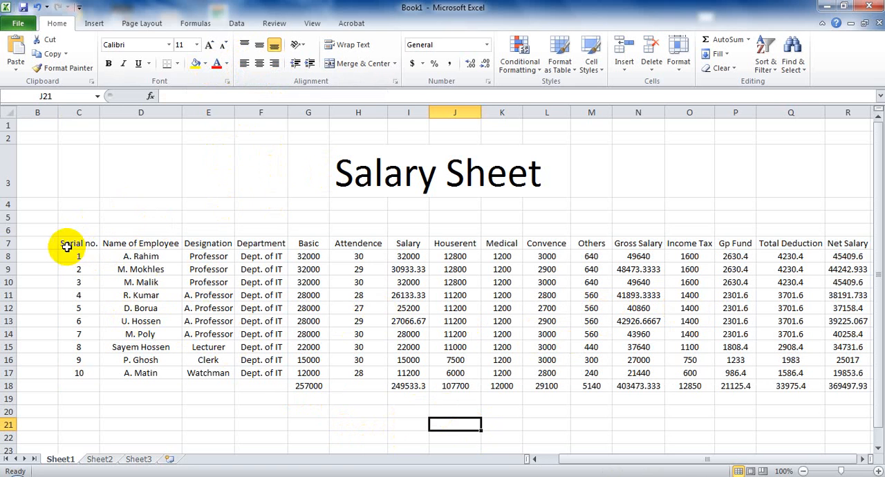
- Format C7:R18 as a table with headers using Table Style Medium 8
{"action": "left_click_drag", "start_coordinate": [66, 246], "coordinate": [856, 385]}
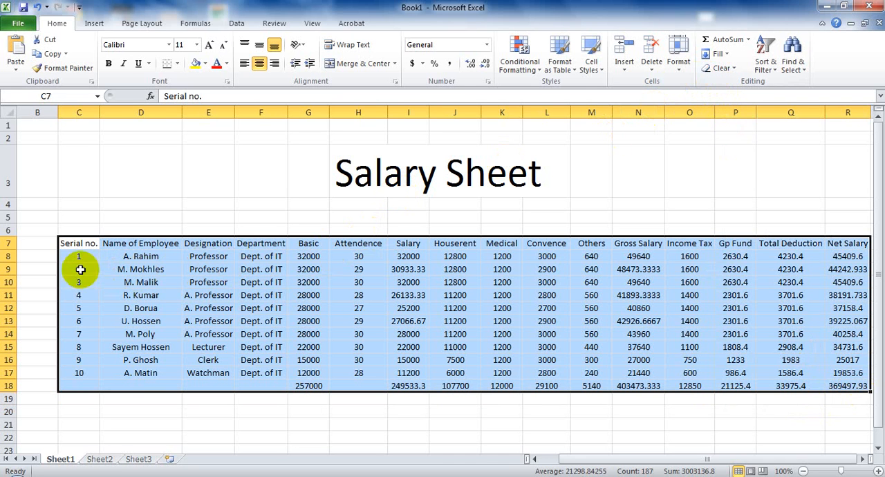
{"action": "left_click", "coordinate": [573, 75]}
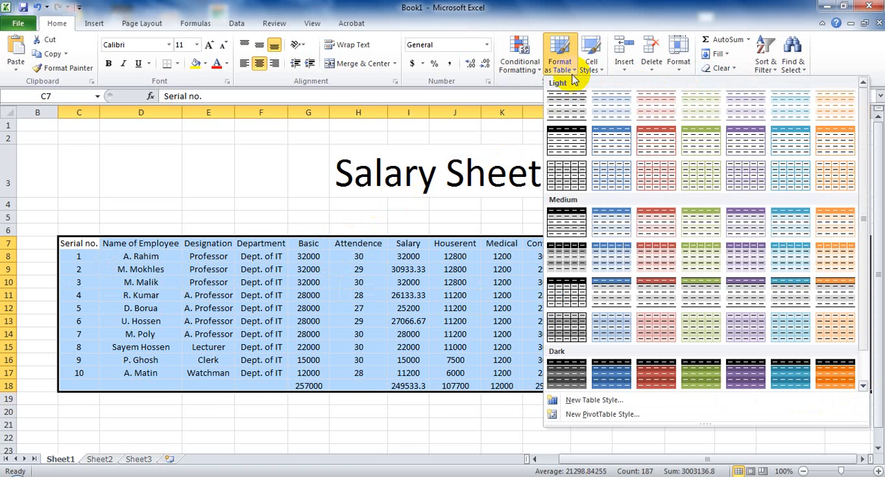
{"action": "left_click", "coordinate": [569, 268]}
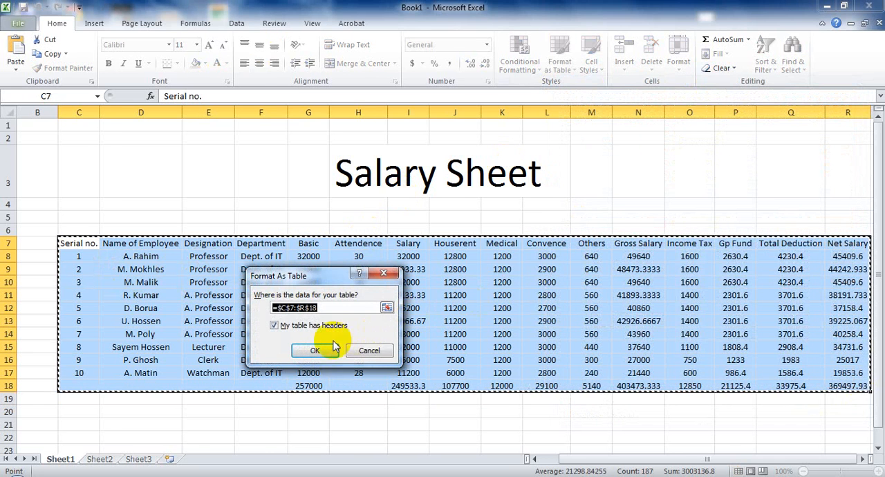
{"action": "left_click", "coordinate": [319, 350]}
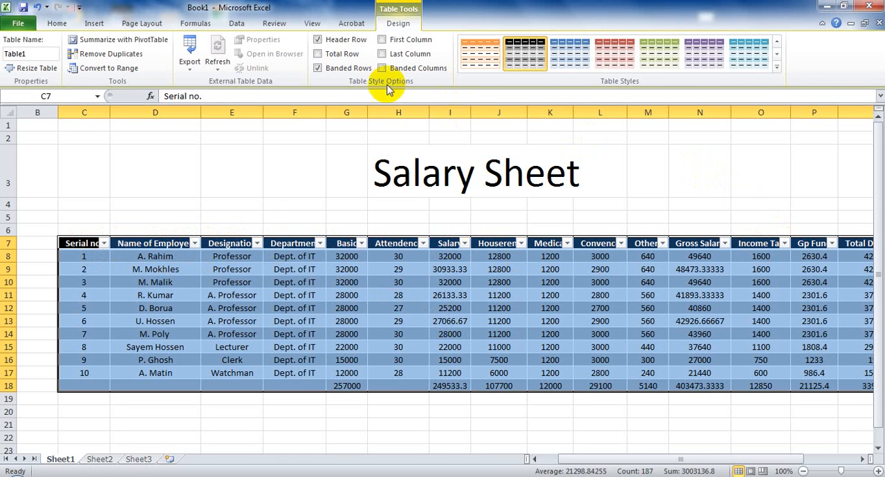
- Turn off the filter in the salary table so the header cells have no filter arrows
{"action": "left_click", "coordinate": [57, 25]}
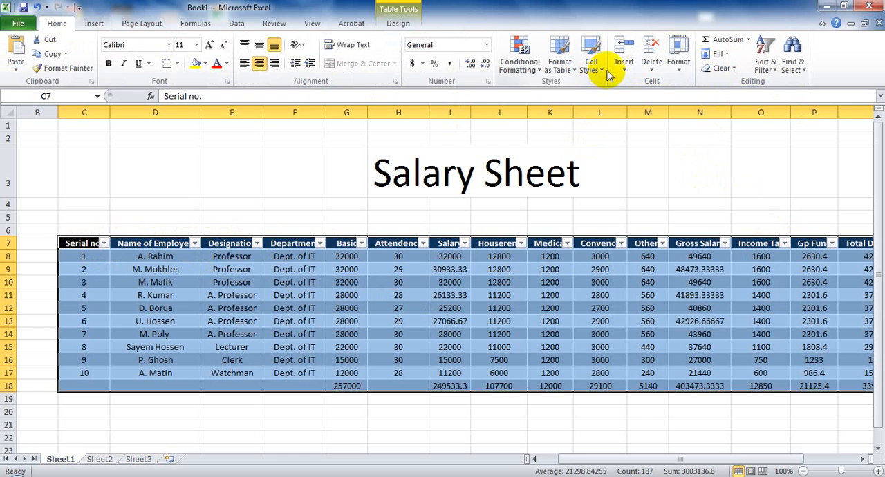
{"action": "left_click", "coordinate": [774, 75]}
{"action": "left_click", "coordinate": [783, 130]}
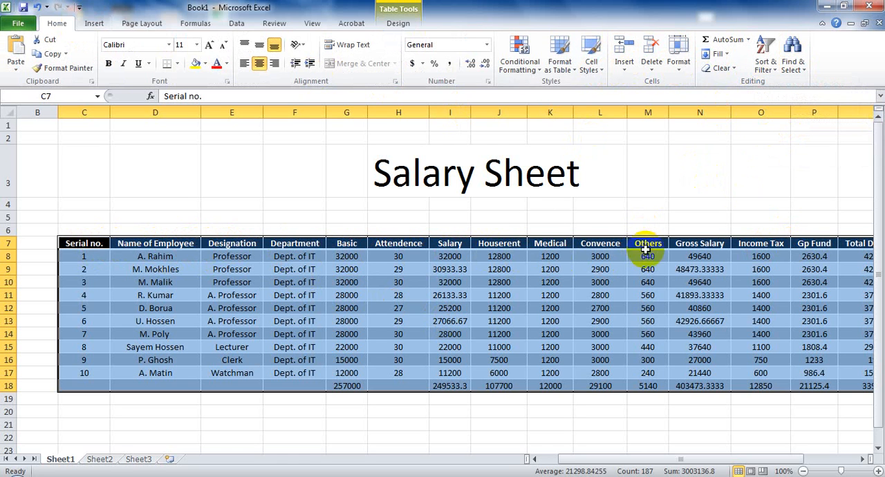
{"action": "left_click", "coordinate": [303, 422]}
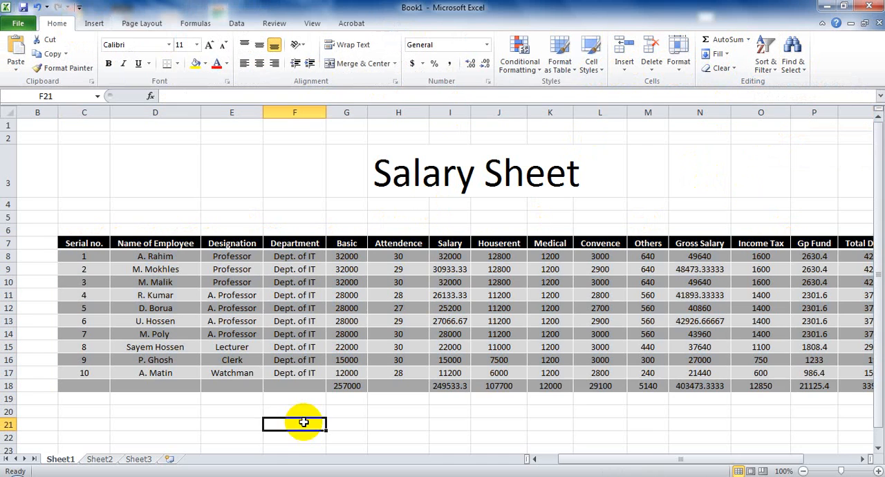
- Apply the Red - White Color Scale conditional formatting to the range C7:R19
{"action": "left_click_drag", "start_coordinate": [729, 455], "coordinate": [786, 453]}
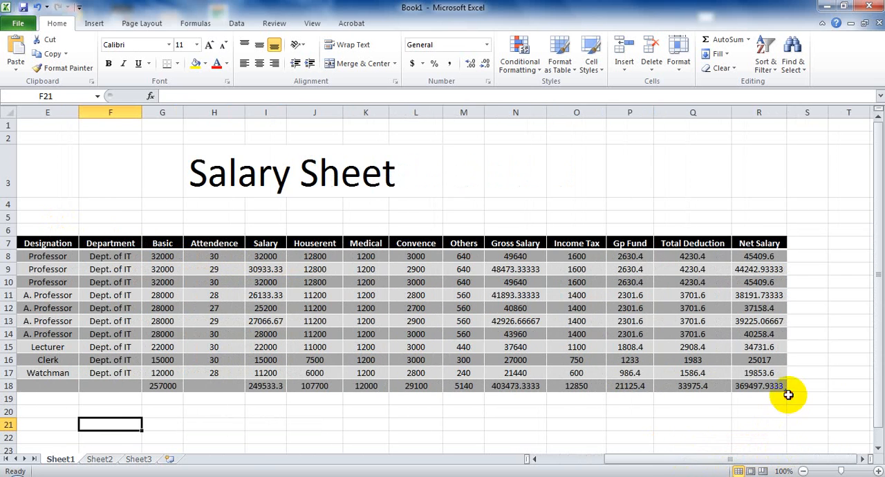
{"action": "left_click_drag", "start_coordinate": [787, 394], "coordinate": [517, 283]}
{"action": "left_click", "coordinate": [758, 424]}
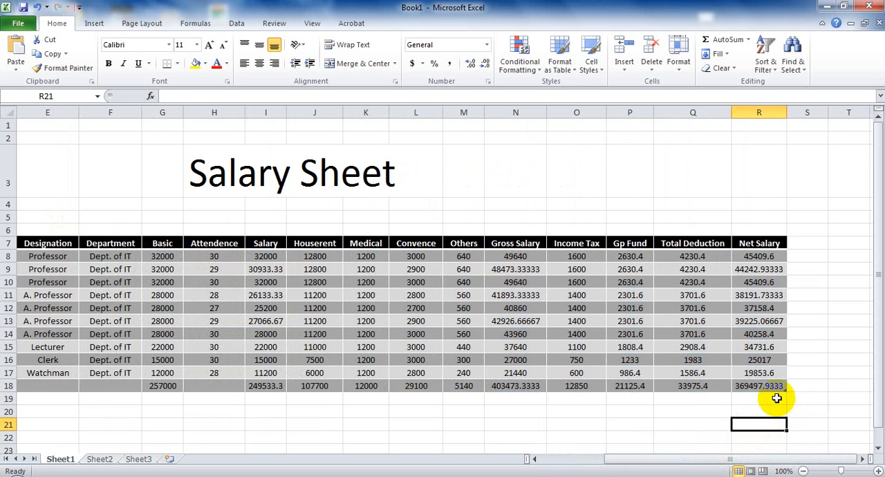
{"action": "left_click_drag", "start_coordinate": [776, 398], "coordinate": [124, 243]}
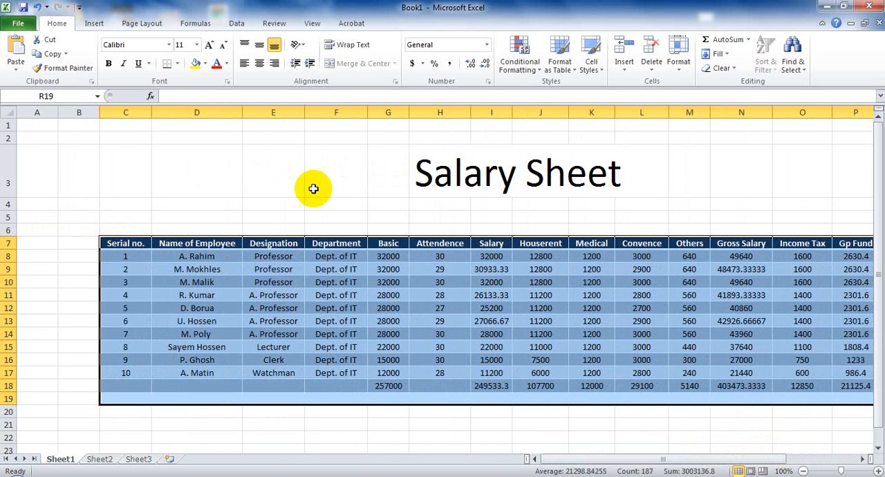
{"action": "left_click", "coordinate": [520, 69]}
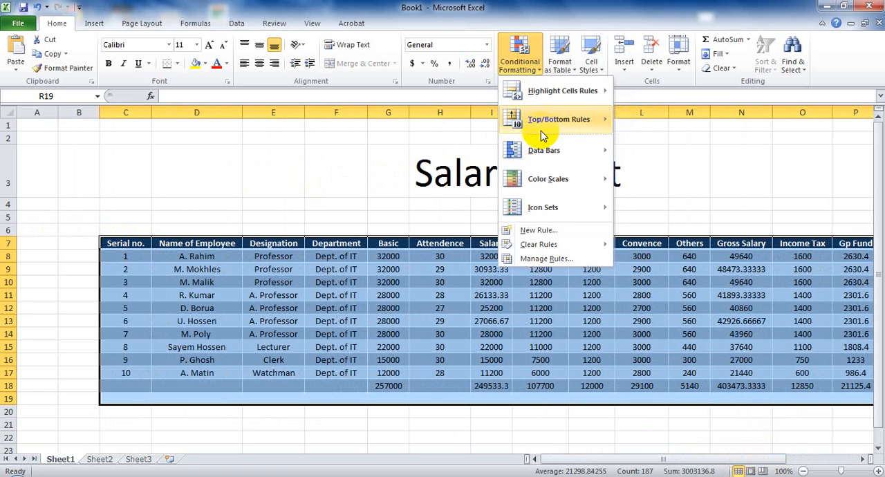
{"action": "mouse_move", "coordinate": [539, 207]}
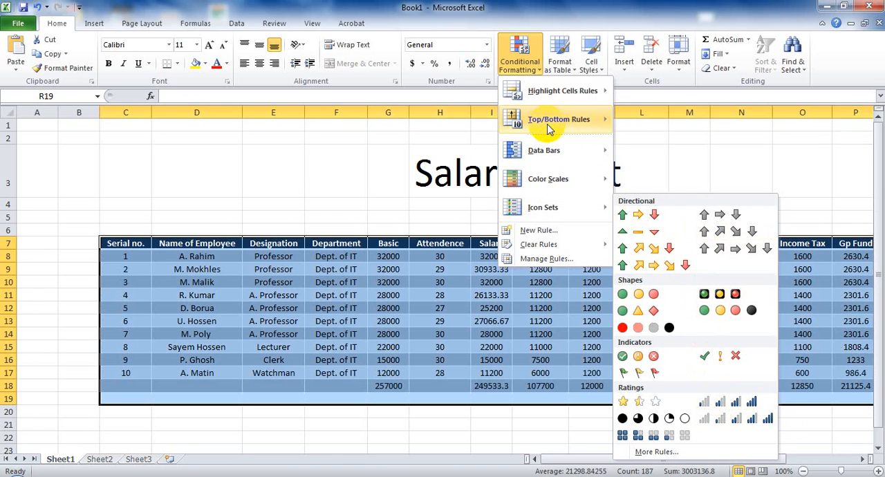
{"action": "mouse_move", "coordinate": [594, 149]}
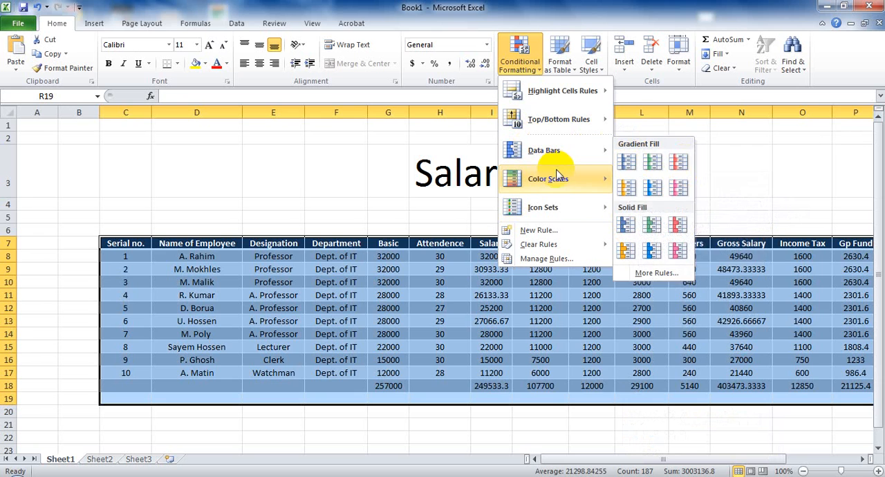
{"action": "mouse_move", "coordinate": [604, 178]}
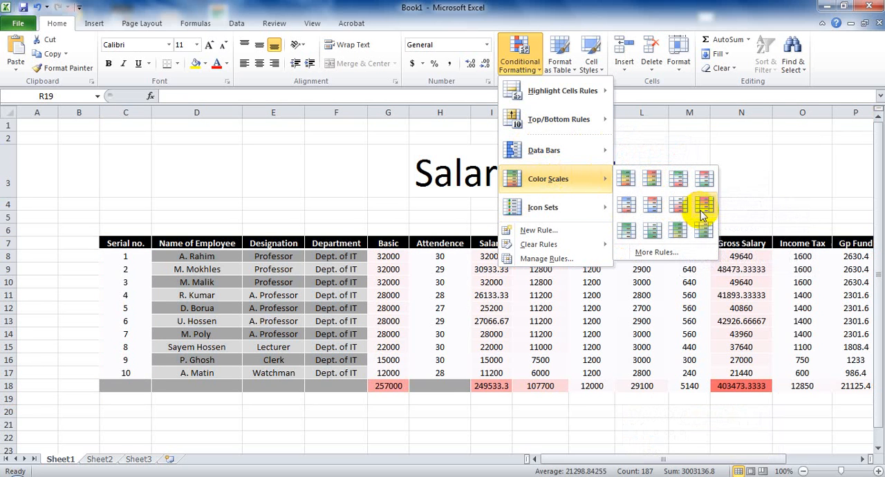
{"action": "left_click", "coordinate": [700, 210]}
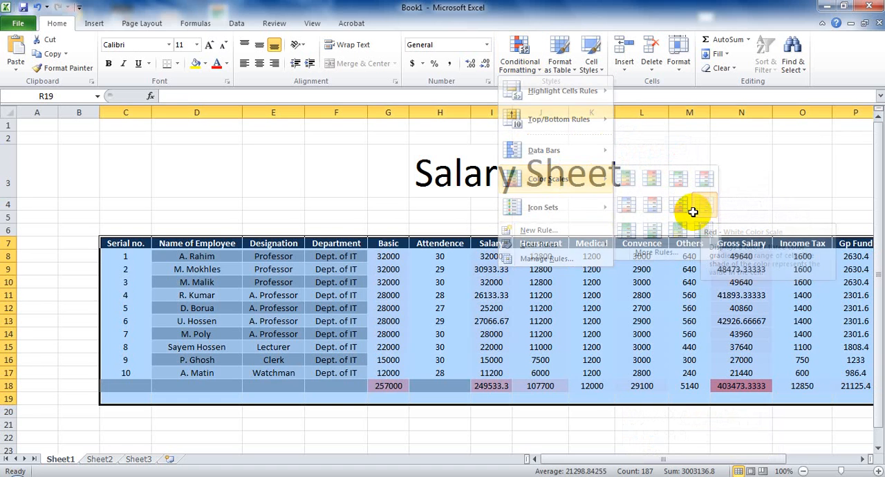
{"action": "left_click", "coordinate": [577, 423]}
{"action": "left_click", "coordinate": [387, 423]}
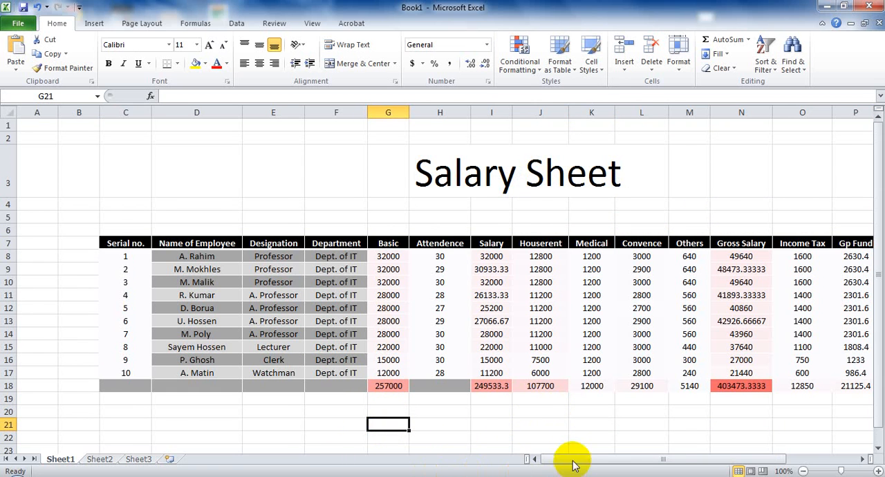
{"action": "mouse_move", "coordinate": [572, 464]}
{"action": "left_mouse_down"}
{"action": "mouse_move", "coordinate": [695, 456]}
{"action": "mouse_move", "coordinate": [558, 460]}
{"action": "mouse_move", "coordinate": [660, 461]}
{"action": "mouse_move", "coordinate": [579, 464]}
{"action": "left_mouse_up"}
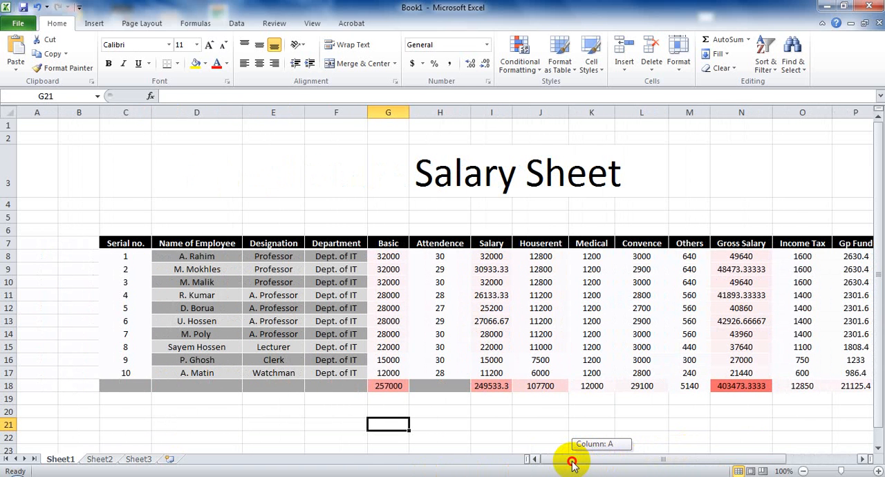
{"action": "left_click_drag", "start_coordinate": [572, 464], "coordinate": [598, 453]}
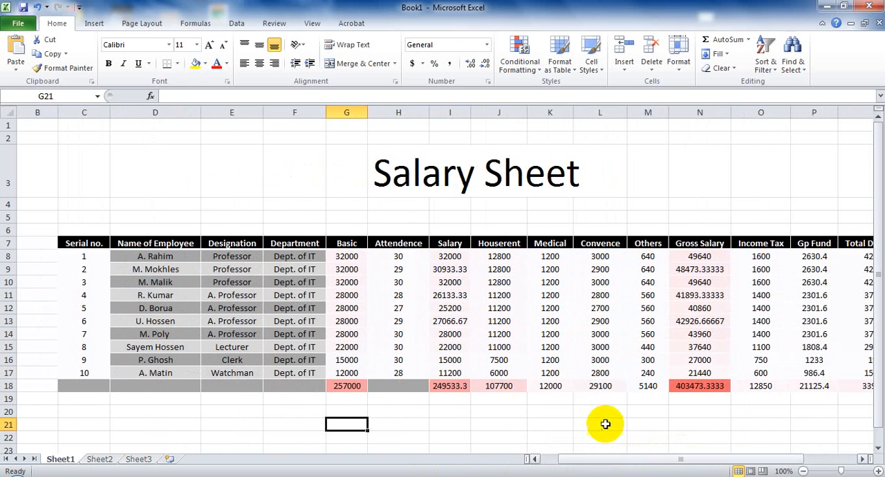